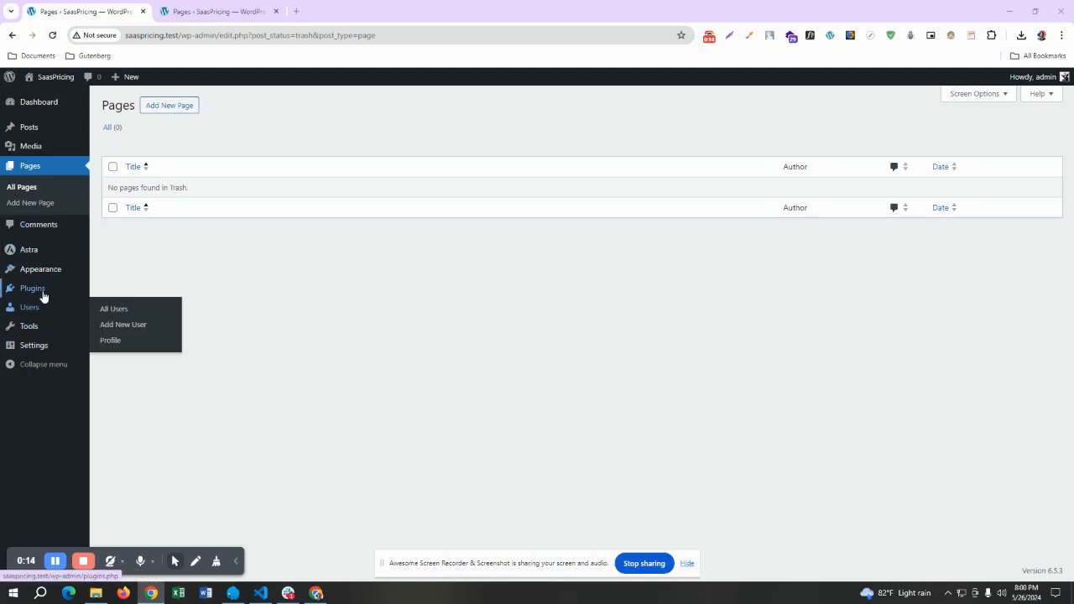
# Find the Elementor Website Builder plugin by searching for "elementor", install it and activate it
pyautogui.moveTo(50, 296)
pyautogui.click(109, 307)
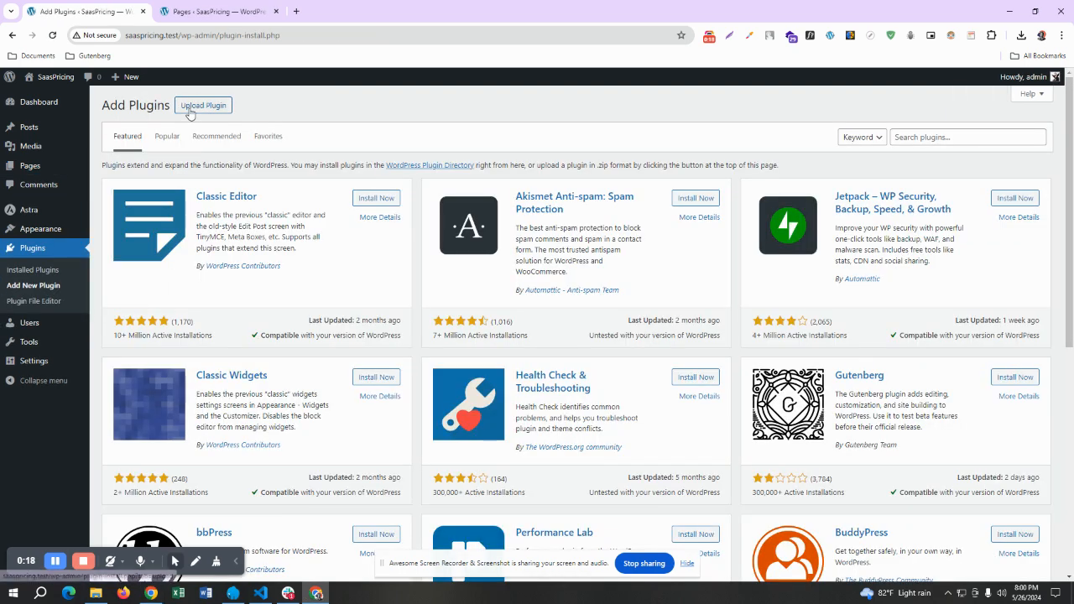
pyautogui.click(913, 140)
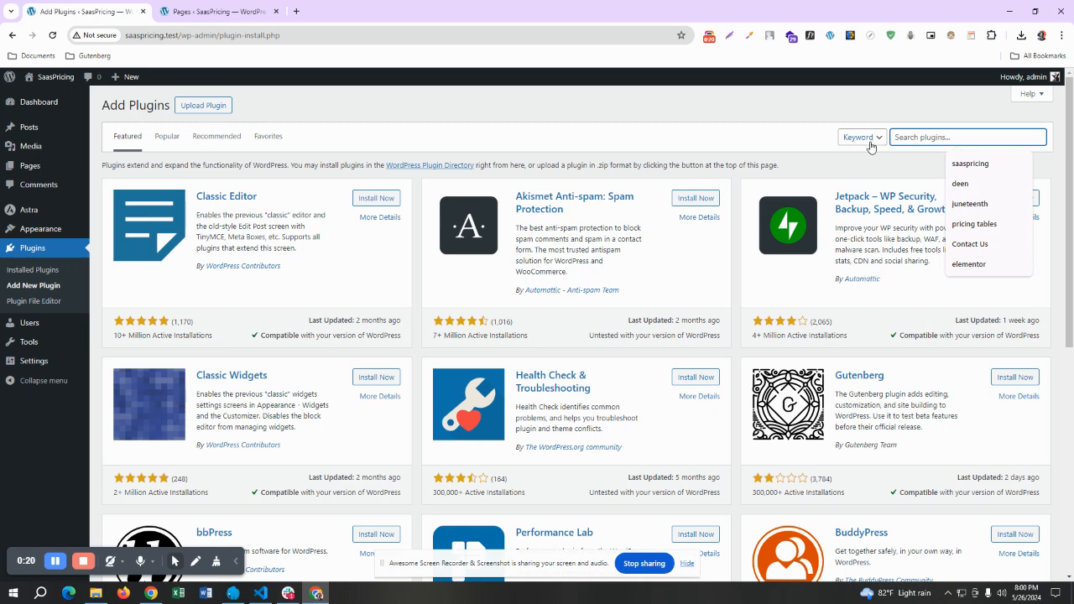
pyautogui.write('elementor')
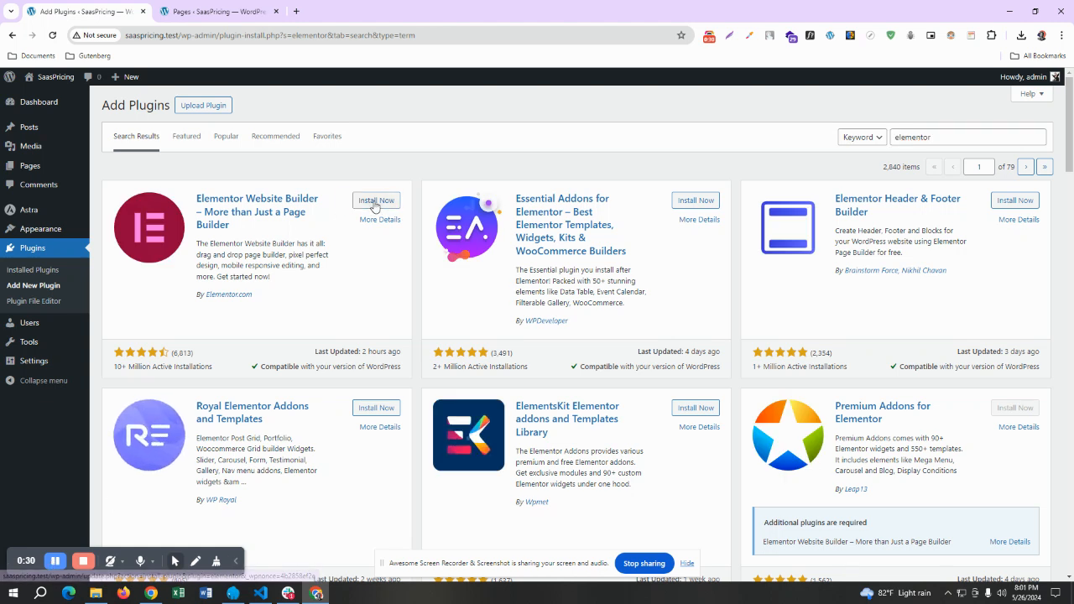
pyautogui.click(373, 201)
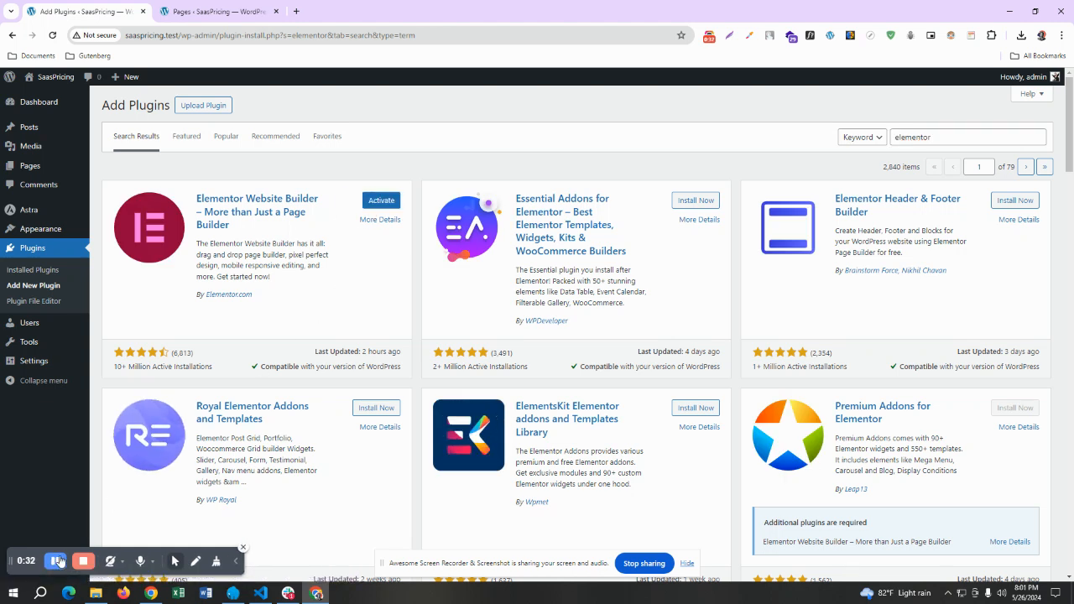
pyautogui.click(374, 203)
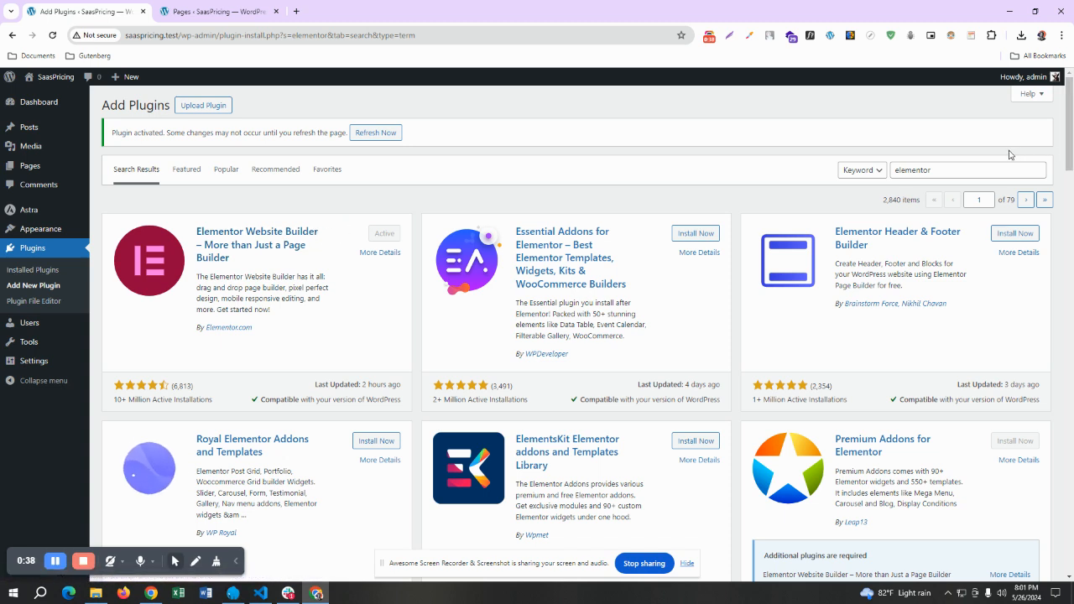
# Search for the "saaspricing" plugin, install and activate it, and view the list of installed plugins
pyautogui.doubleClick(953, 170)
pyautogui.press('BackSpace')
pyautogui.write('saaspricing')
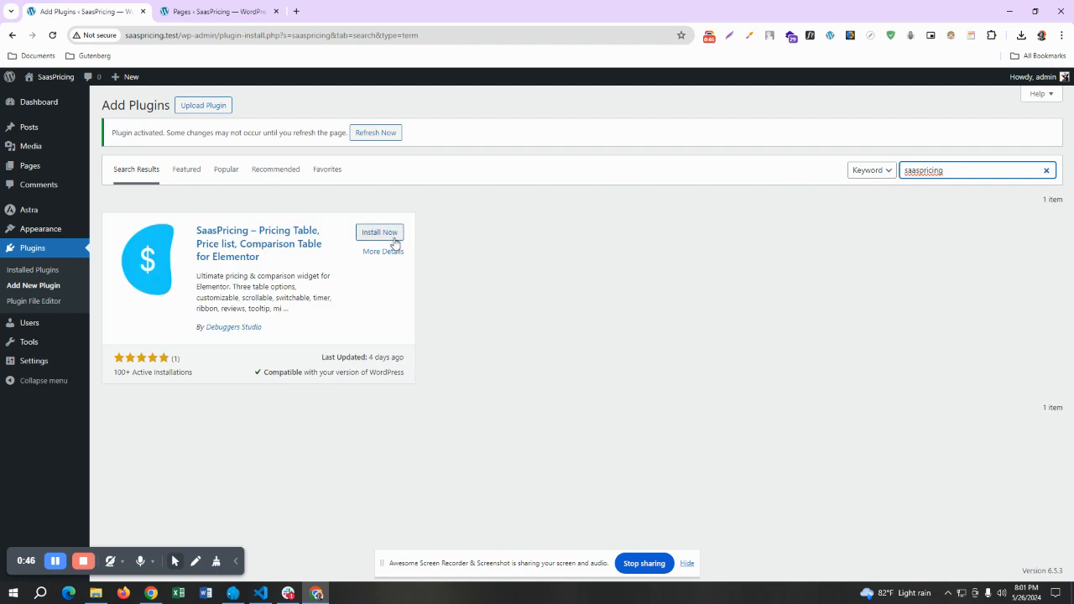
pyautogui.click(393, 237)
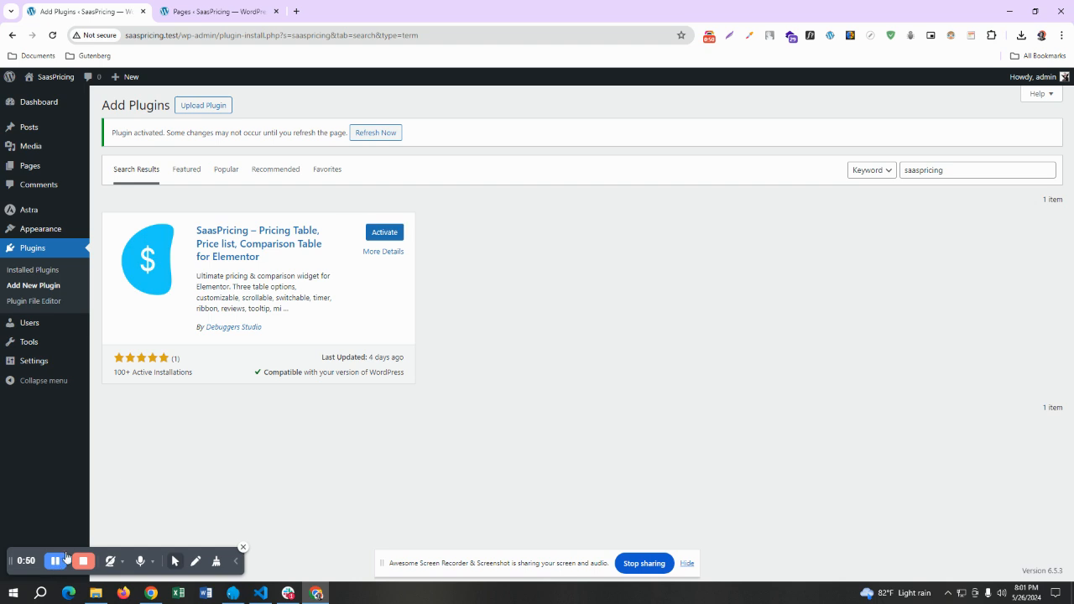
pyautogui.click(395, 234)
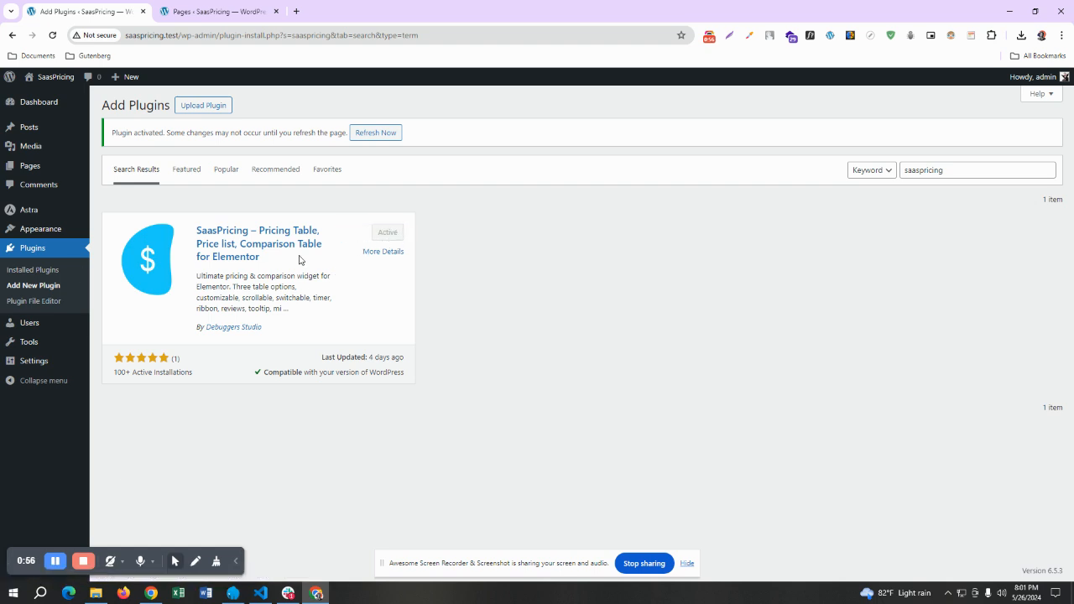
pyautogui.click(34, 268)
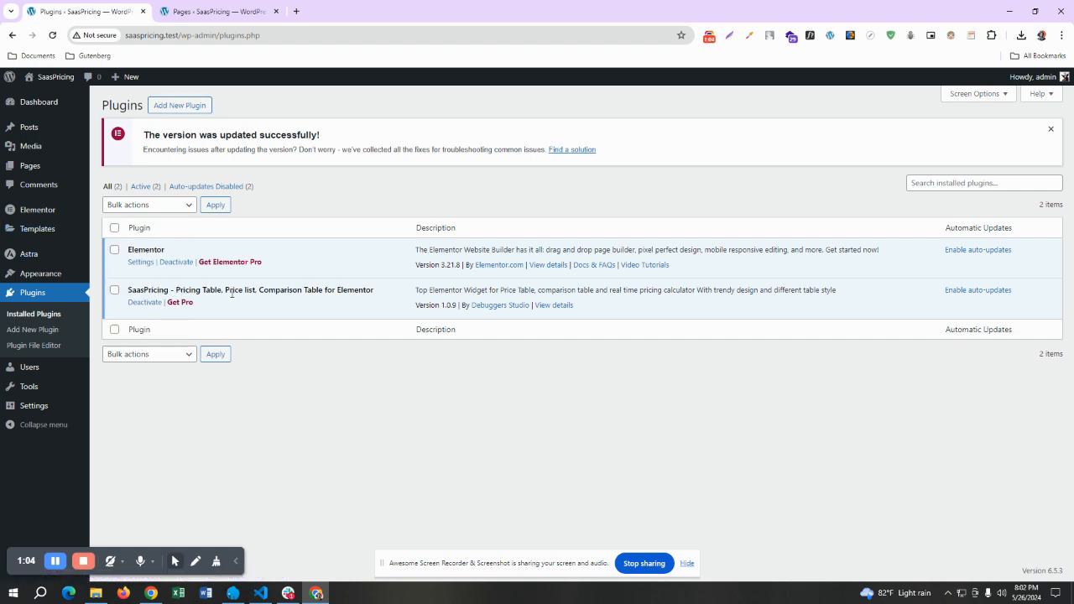
# Create a new page titled "Pricelist Widget" and open it for editing with Elementor
pyautogui.moveTo(50, 171)
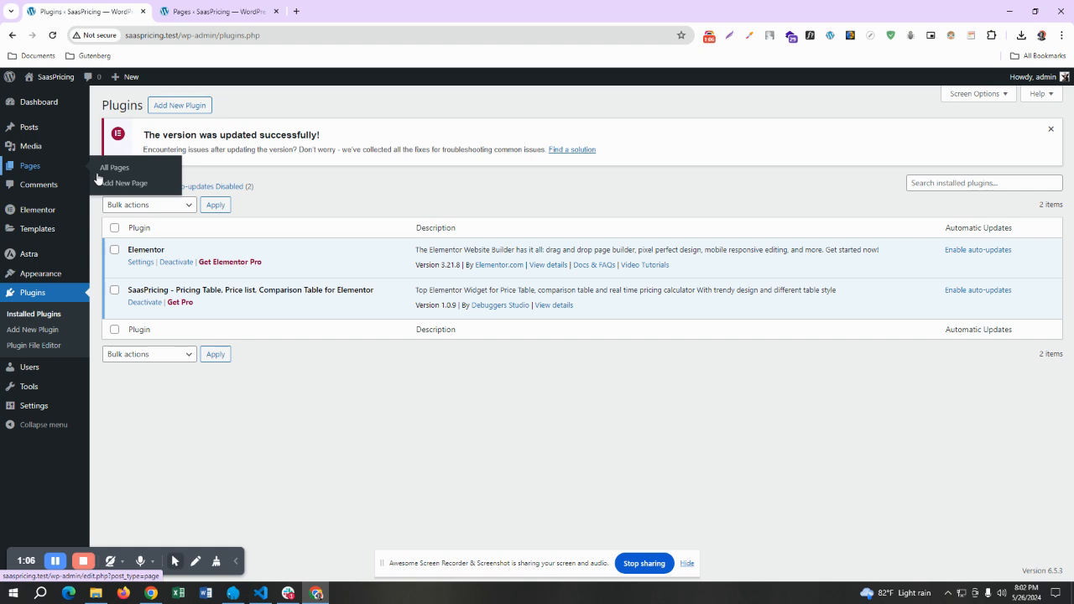
pyautogui.click(120, 186)
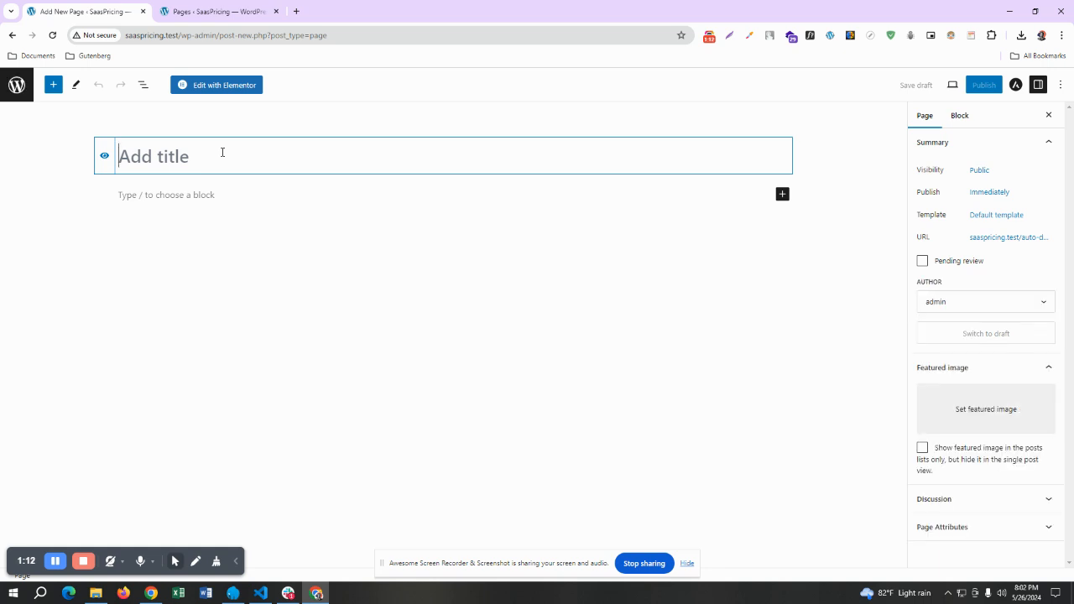
pyautogui.write('Pric')
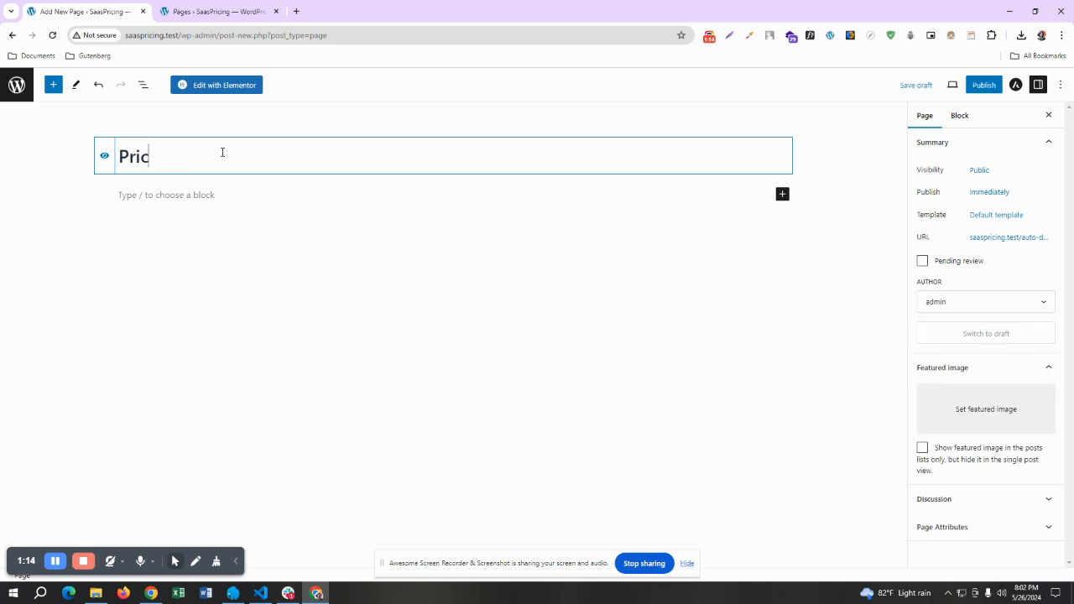
pyautogui.write('elist Widget')
pyautogui.click(211, 86)
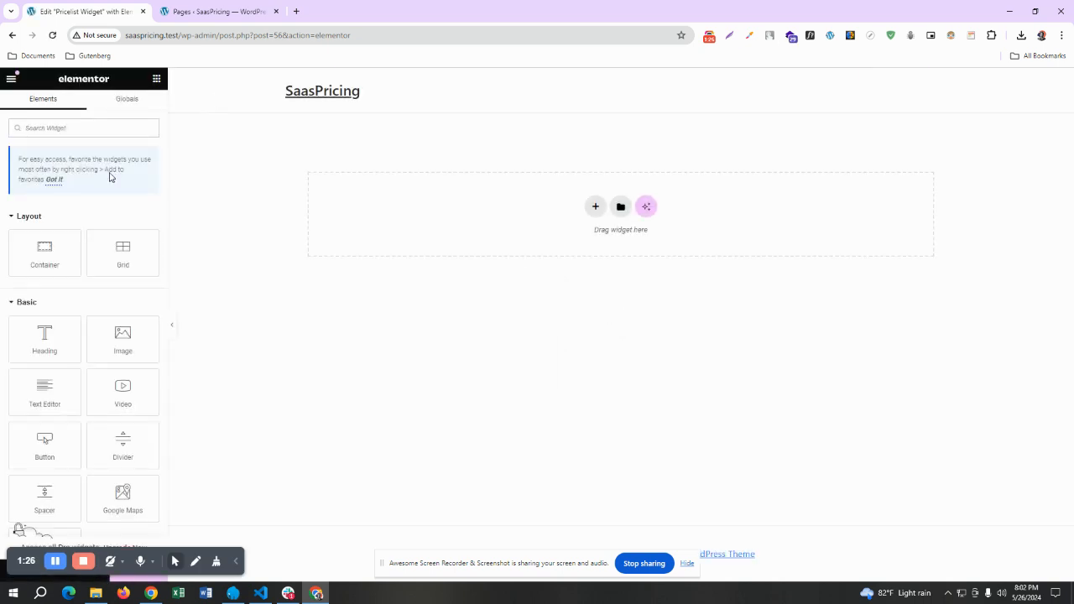
# Find the SaasPricing Pricelist widget and place it in the empty area of the page
pyautogui.click(95, 129)
pyautogui.write('pr')
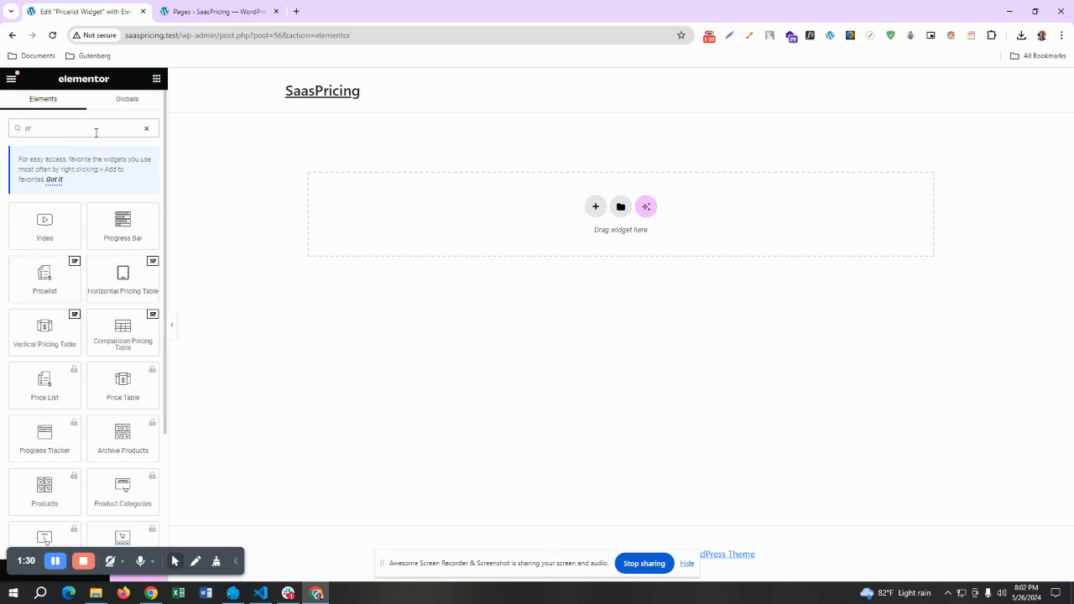
pyautogui.write('icelist')
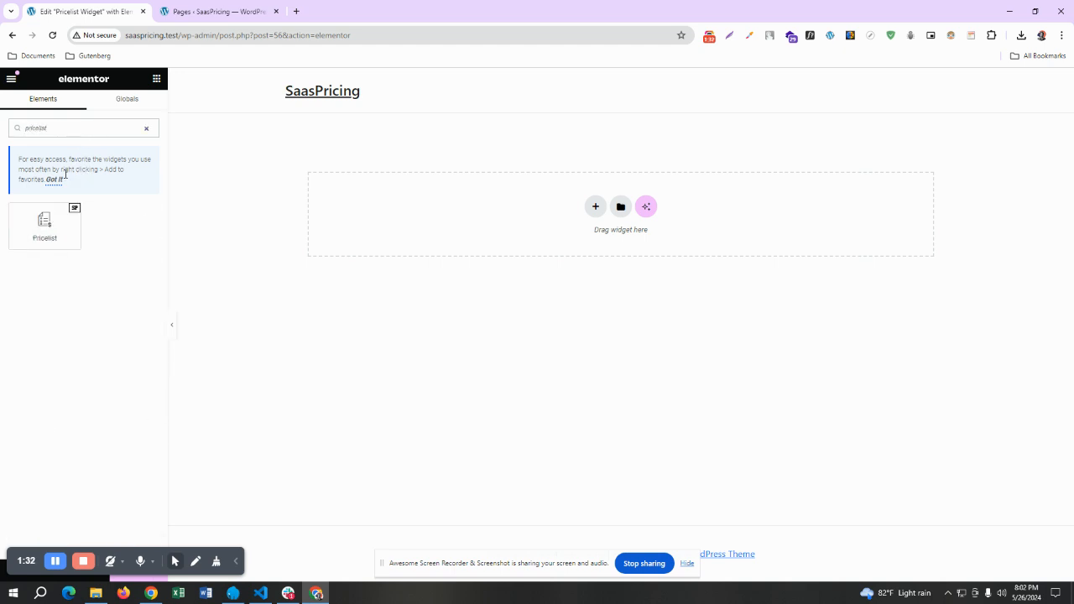
pyautogui.moveTo(44, 225); pyautogui.dragTo(570, 183)
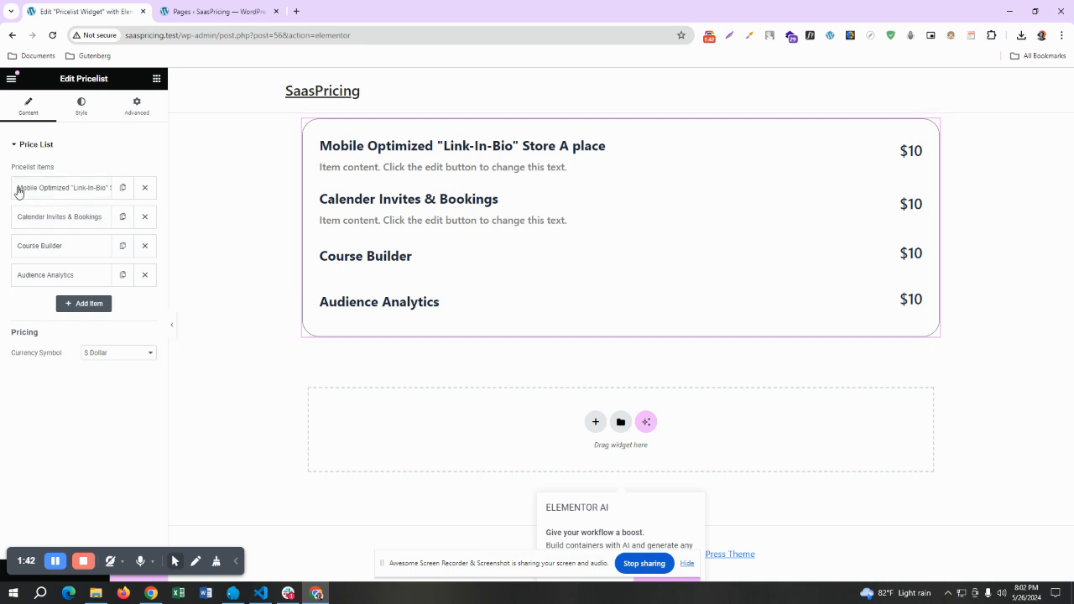
# Examine the title, description and price settings of the first price list item, and collapse the item again
pyautogui.click(61, 194)
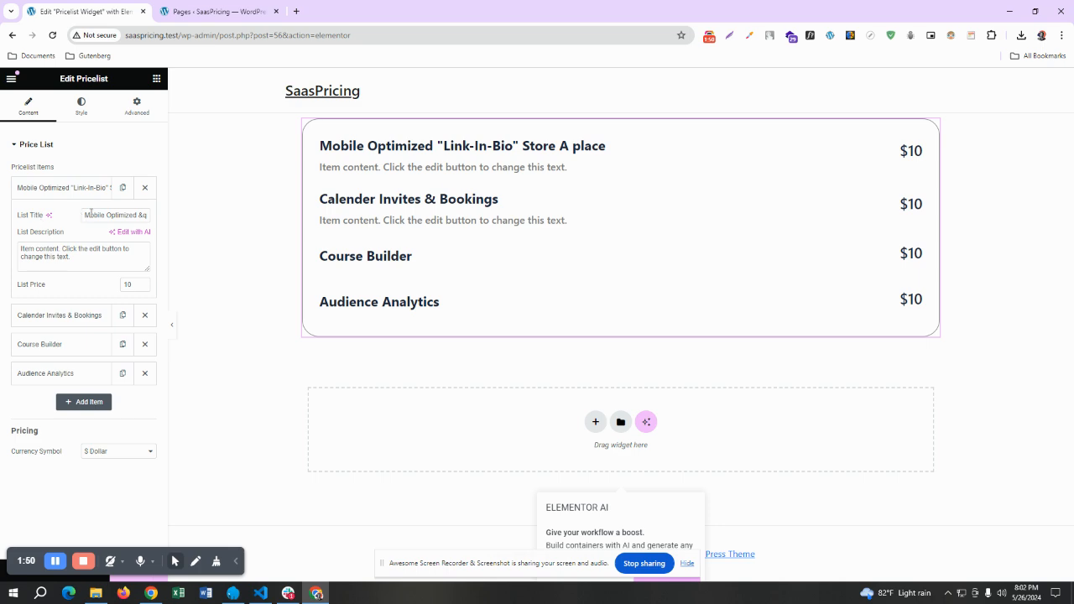
pyautogui.tripleClick(45, 255)
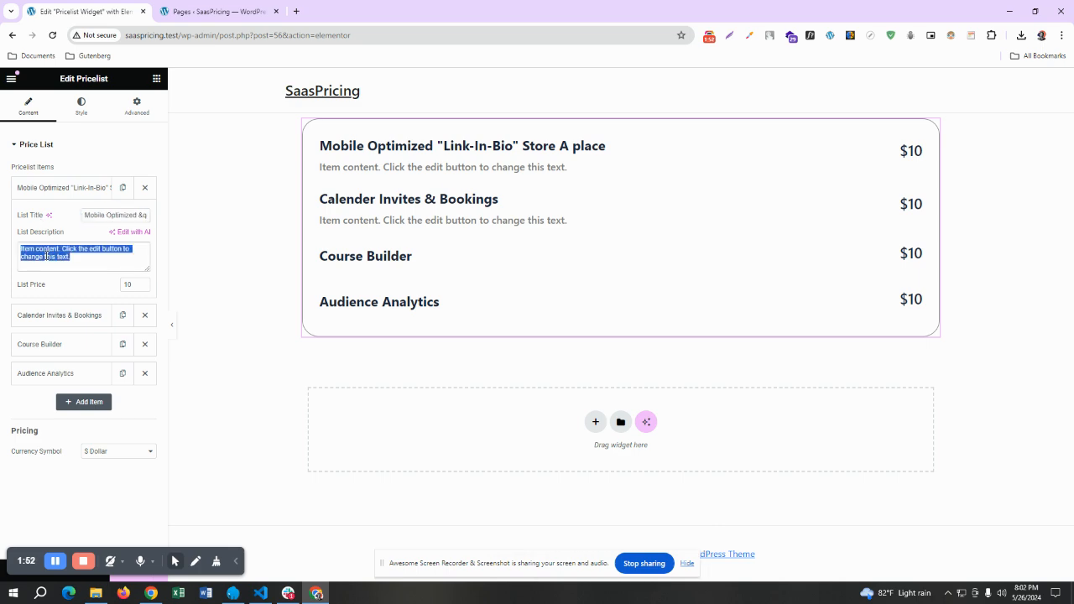
pyautogui.click(128, 284)
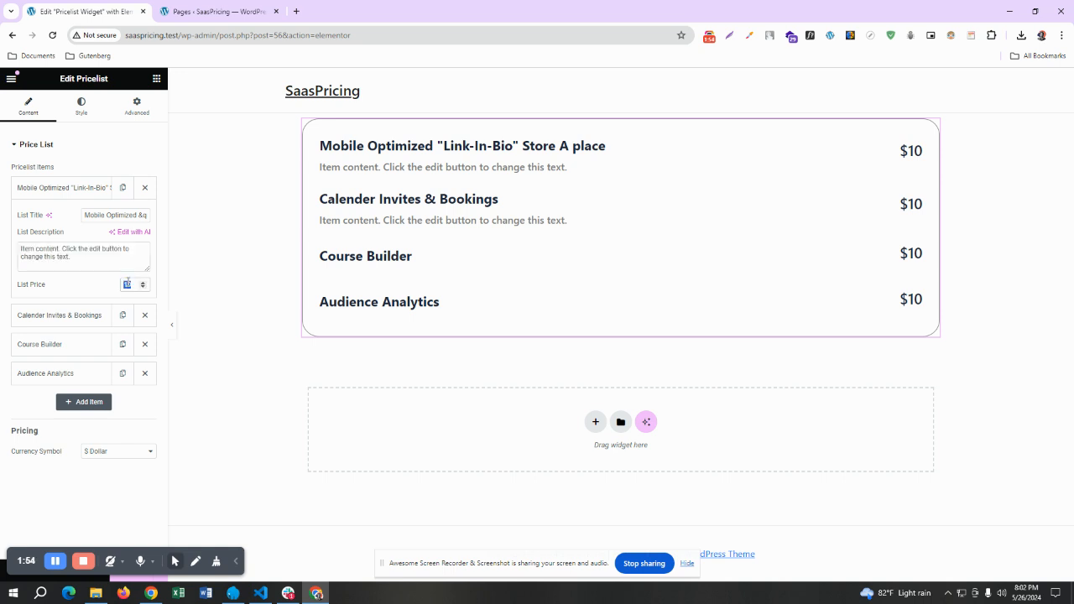
pyautogui.click(23, 191)
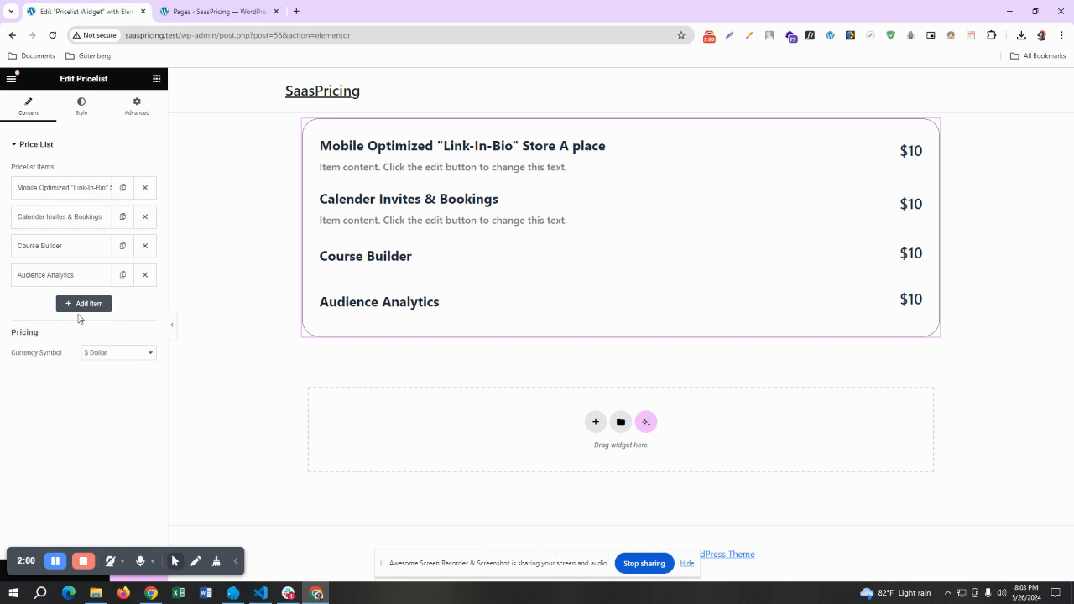
# Set the price list's currency symbol to € Euro and open the widget's style settings
pyautogui.click(118, 353)
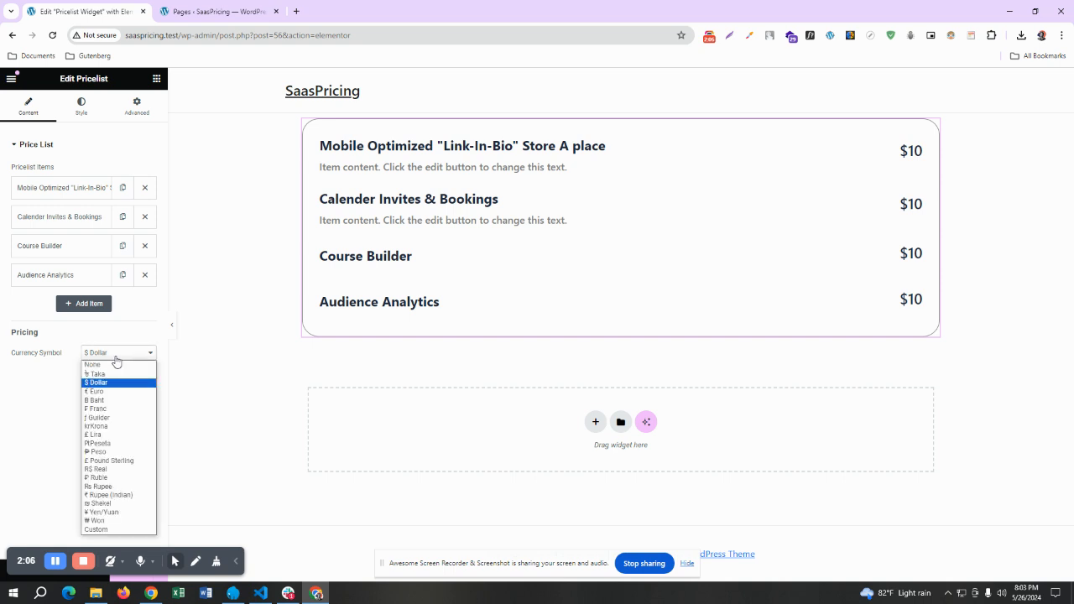
pyautogui.click(103, 393)
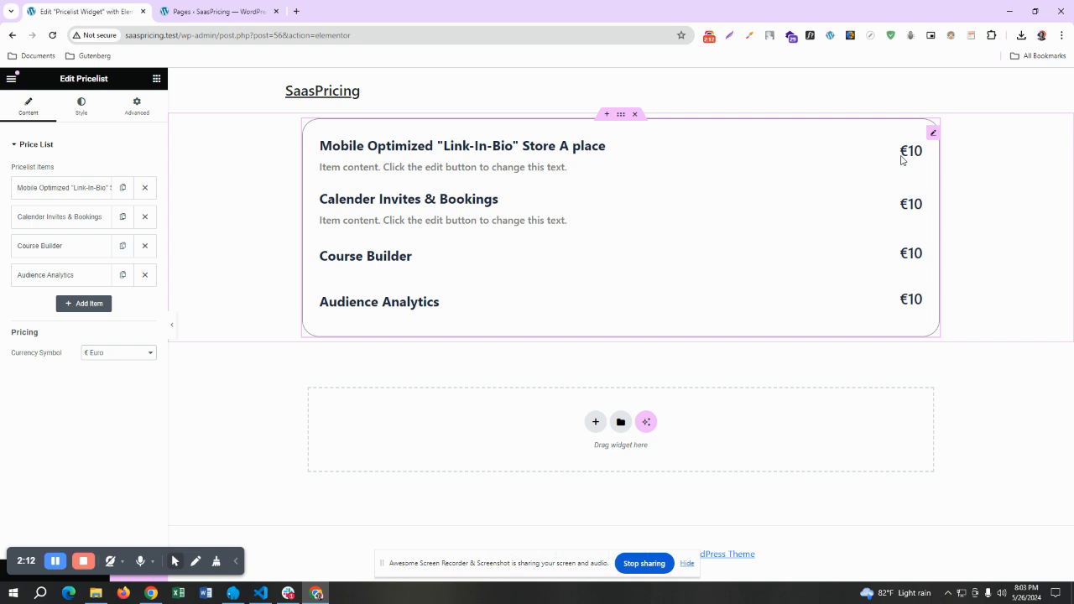
pyautogui.click(81, 116)
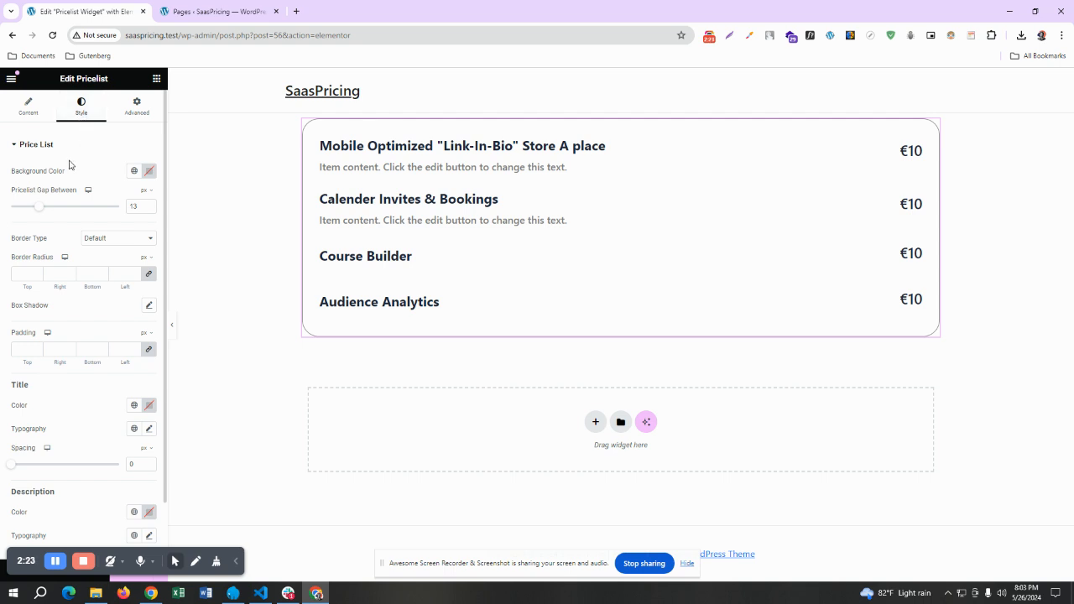
# Try the Secondary global color as the price list's background and reset it to the default
pyautogui.click(137, 173)
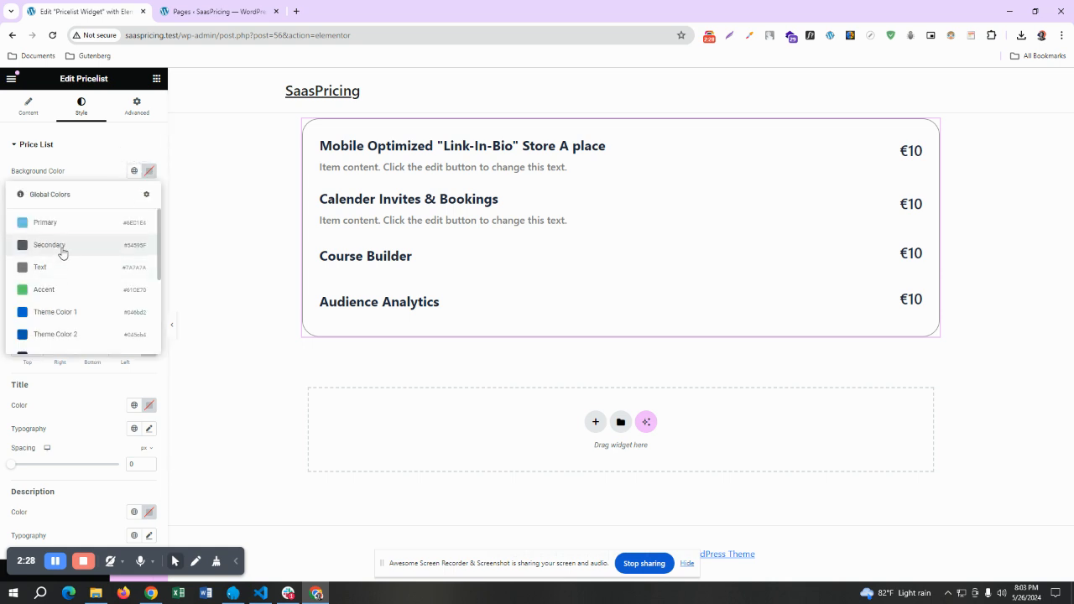
pyautogui.click(62, 249)
pyautogui.click(149, 172)
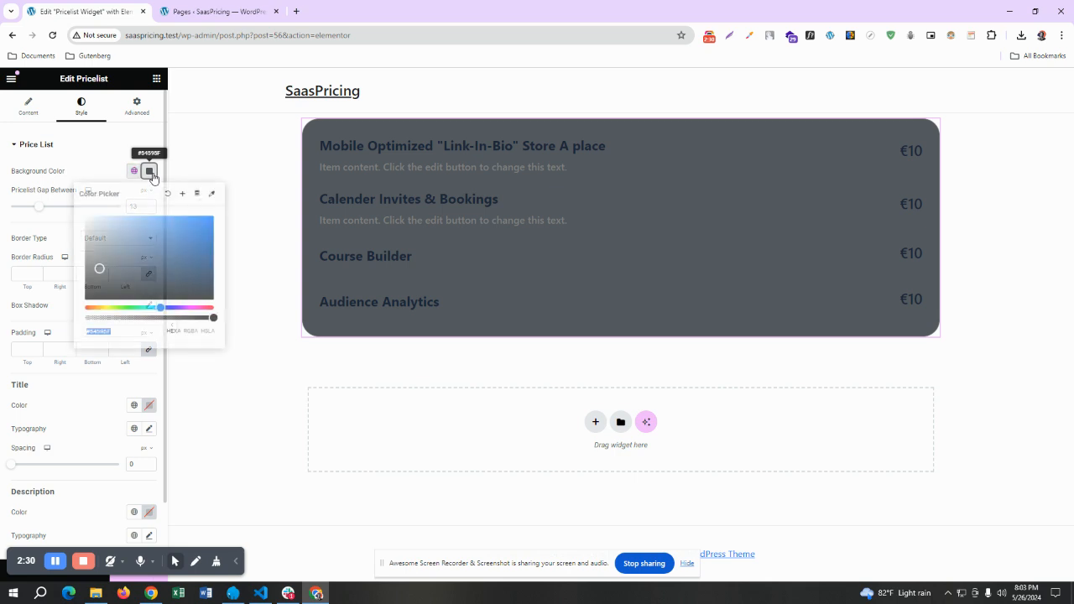
pyautogui.click(168, 193)
pyautogui.click(97, 169)
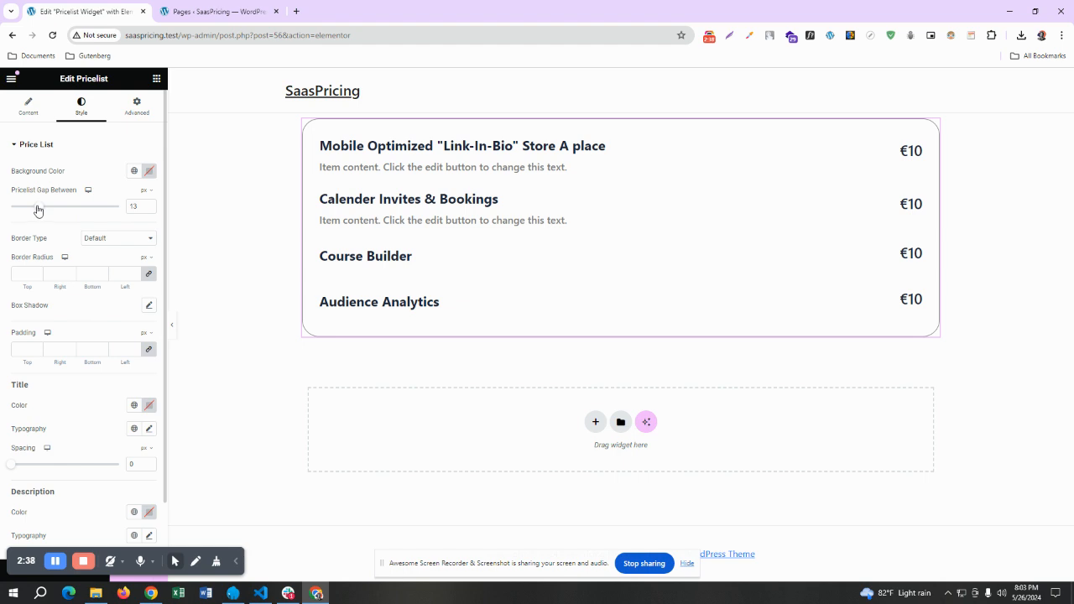
# Set the gap between price list items to 16 px and the border type to None
pyautogui.moveTo(37, 209)
pyautogui.mouseDown()
pyautogui.moveTo(61, 211)
pyautogui.moveTo(46, 213)
pyautogui.mouseUp()
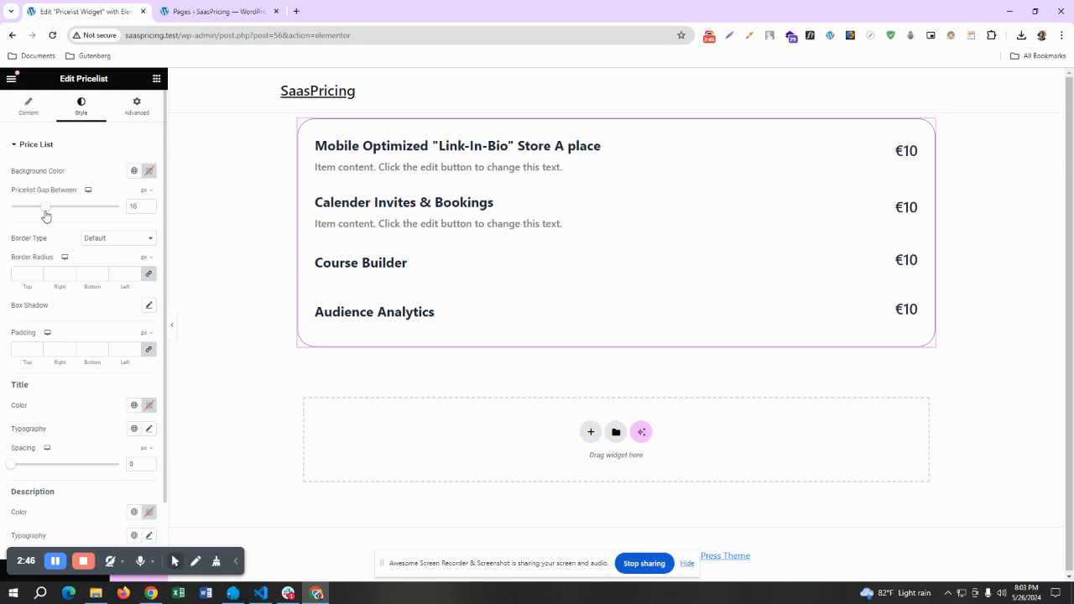
pyautogui.click(104, 241)
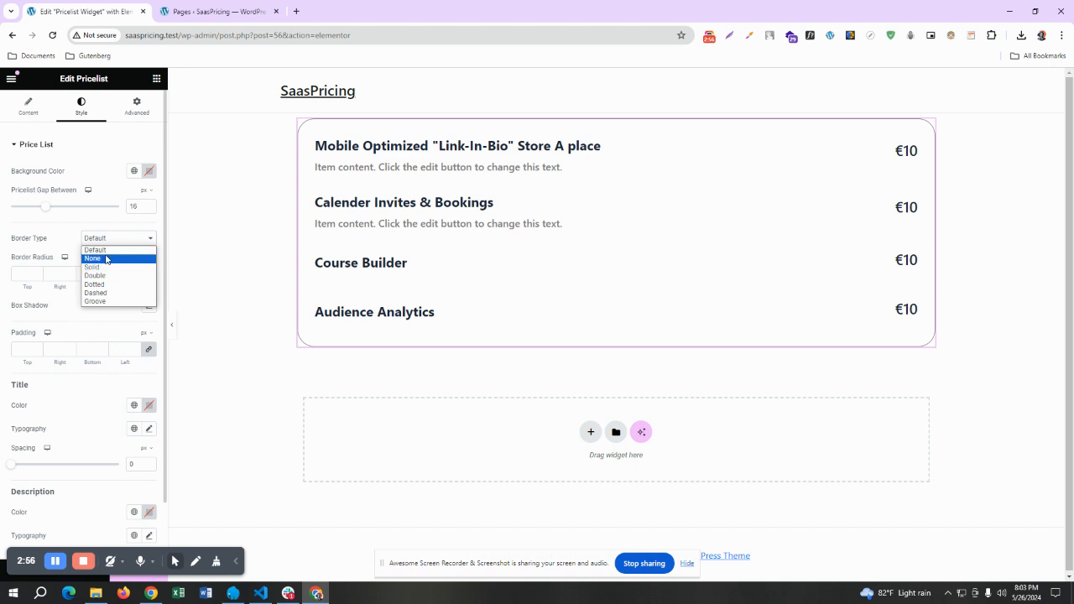
pyautogui.click(106, 258)
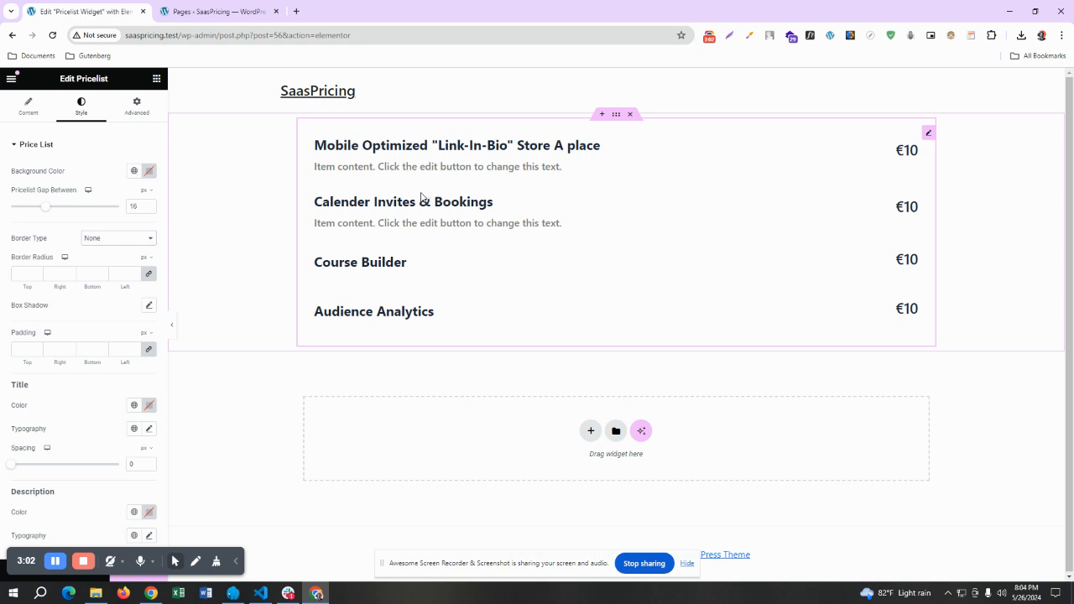
# Give the price list a Solid border with a width of 1 px on all sides
pyautogui.click(115, 240)
pyautogui.click(93, 267)
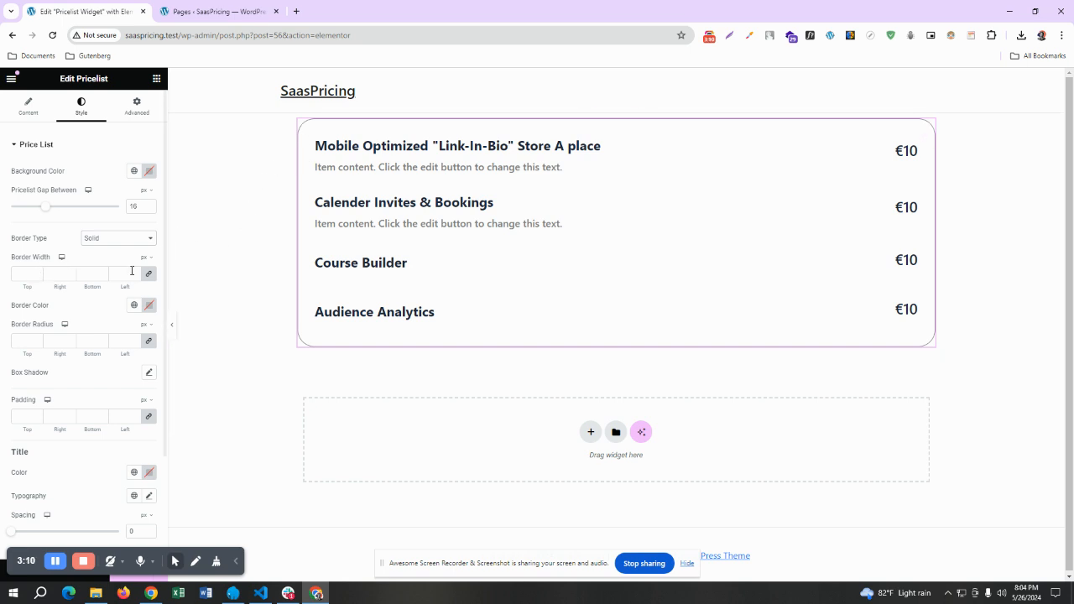
pyautogui.click(37, 274)
pyautogui.click(36, 274)
pyautogui.click(37, 275)
pyautogui.click(36, 274)
pyautogui.click(37, 275)
pyautogui.click(37, 274)
pyautogui.click(37, 278)
pyautogui.click(37, 277)
pyautogui.click(37, 278)
pyautogui.click(37, 278)
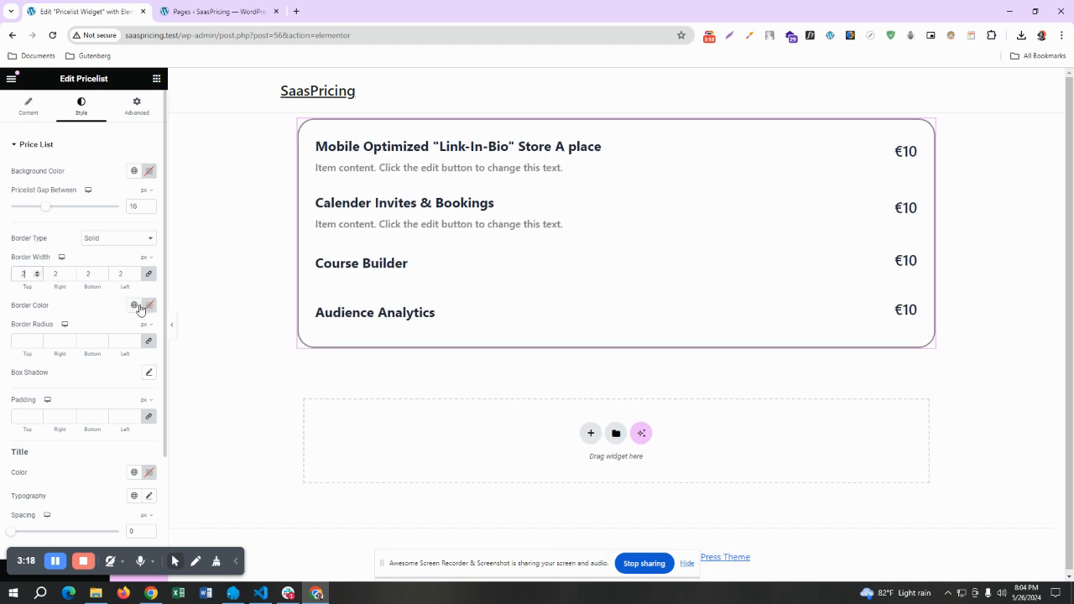
pyautogui.click(37, 277)
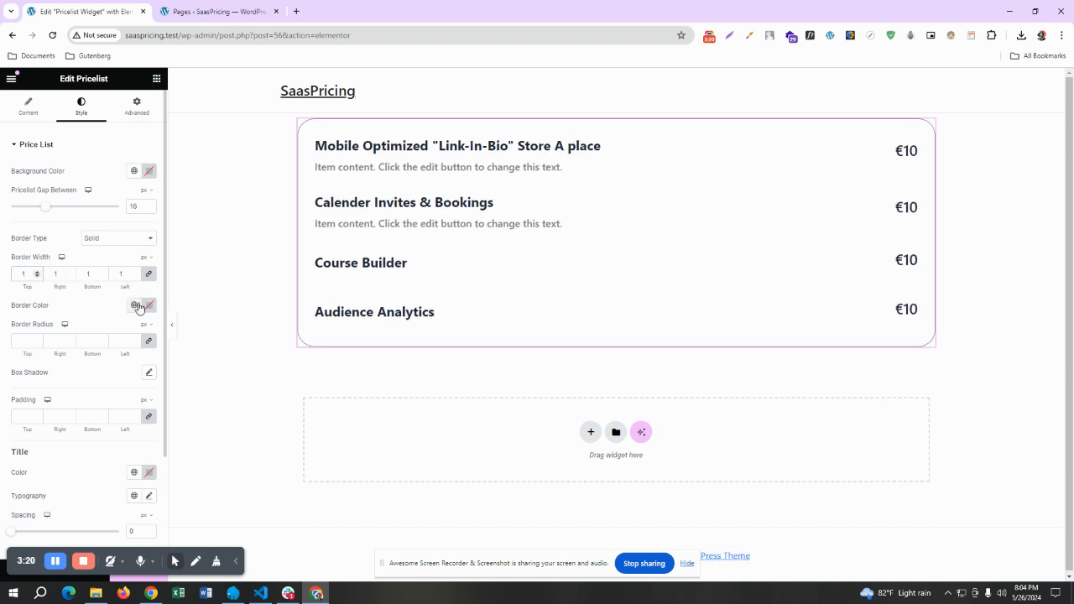
# Color the price list's border with the global Theme Color 1 and preview the page without the editing panel
pyautogui.click(134, 304)
pyautogui.scroll(-1, 68, 372)
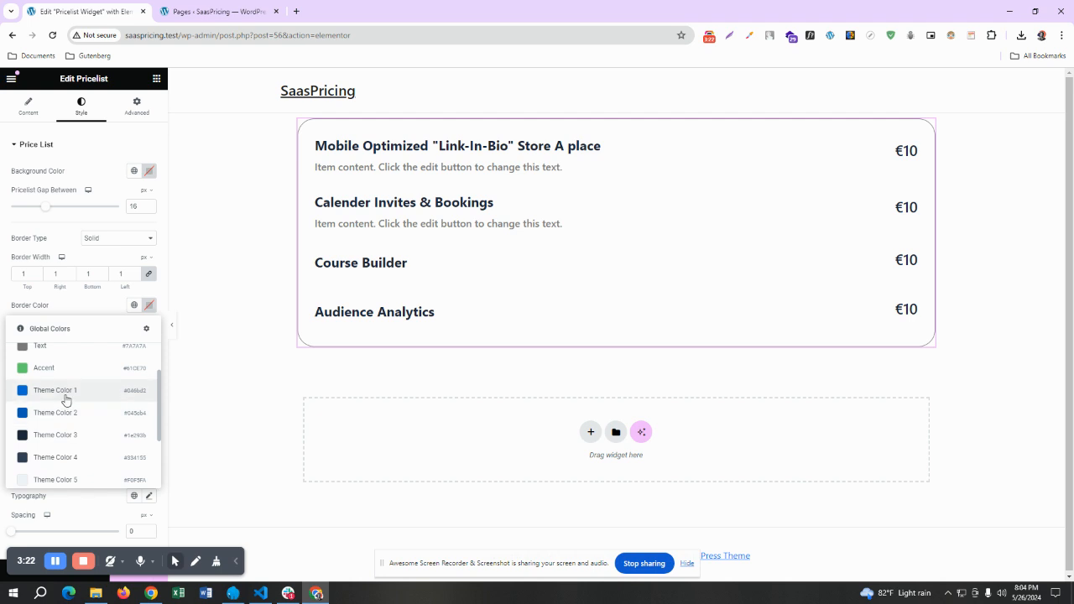
pyautogui.click(66, 392)
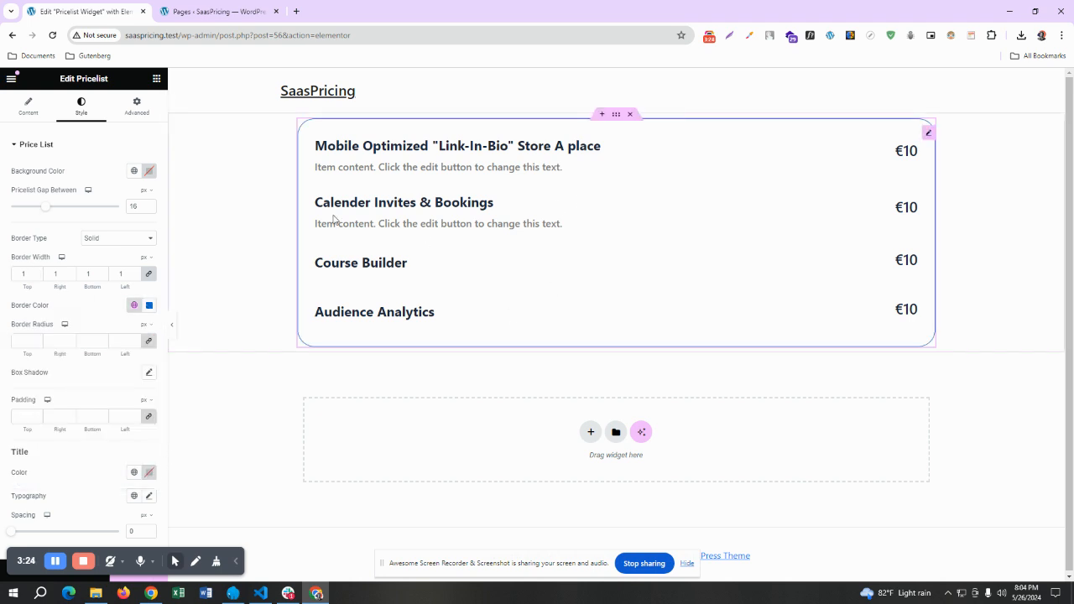
pyautogui.click(173, 329)
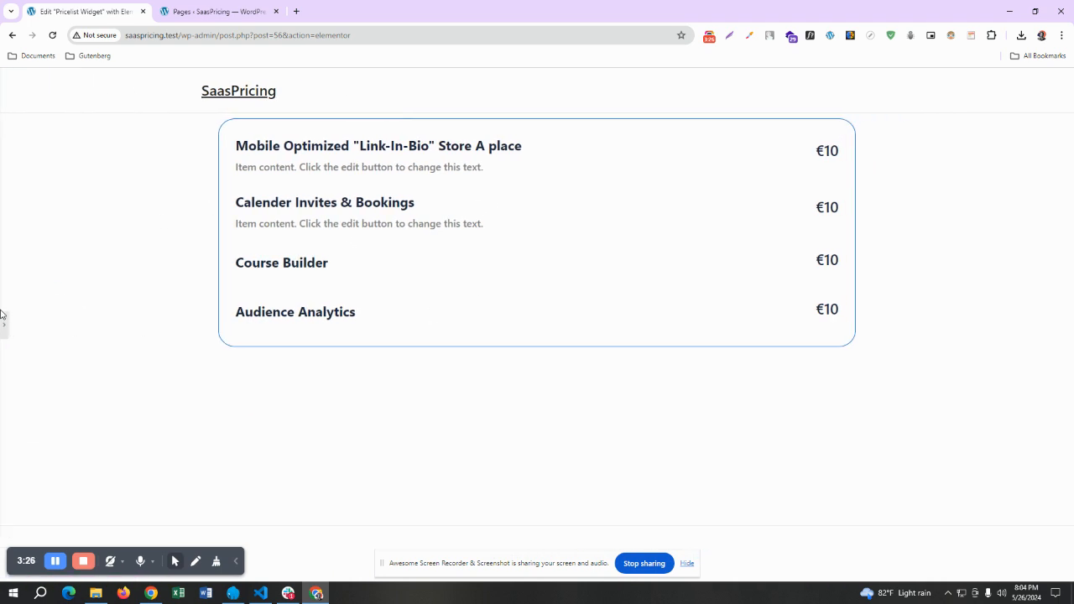
# Bring back the editing panel, try a border radius of 5 px on all sides of the price list, and clear it
pyautogui.click(7, 319)
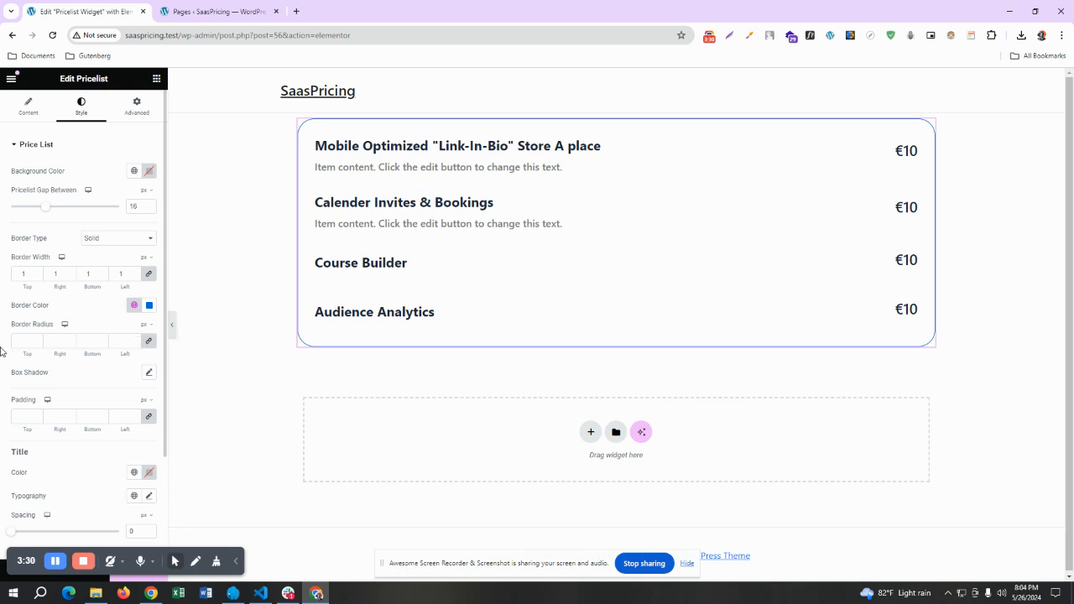
pyautogui.click(27, 340)
pyautogui.write('30')
pyautogui.click(38, 344)
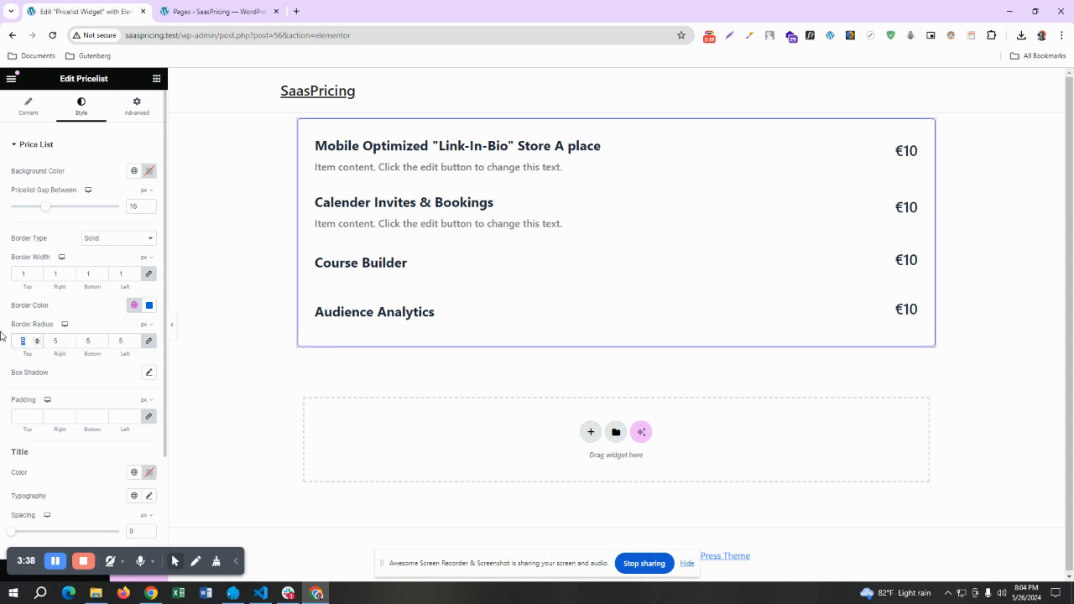
pyautogui.press('BackSpace')
# Try the default Outline box shadow with a blur of 10 on the price list and reset it
pyautogui.click(148, 373)
pyautogui.scroll(-1, 109, 395)
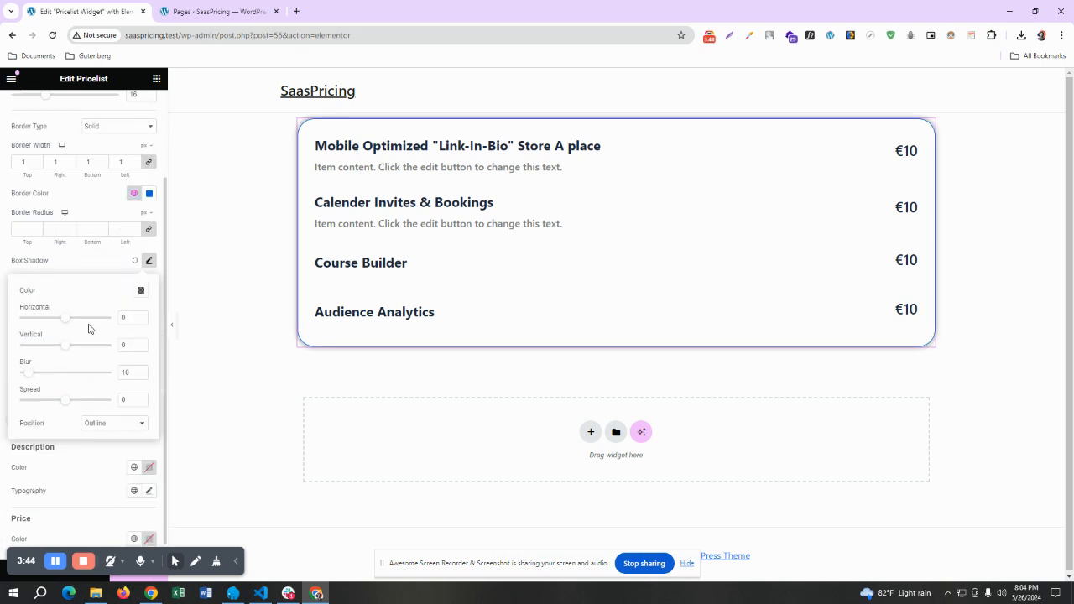
pyautogui.click(137, 261)
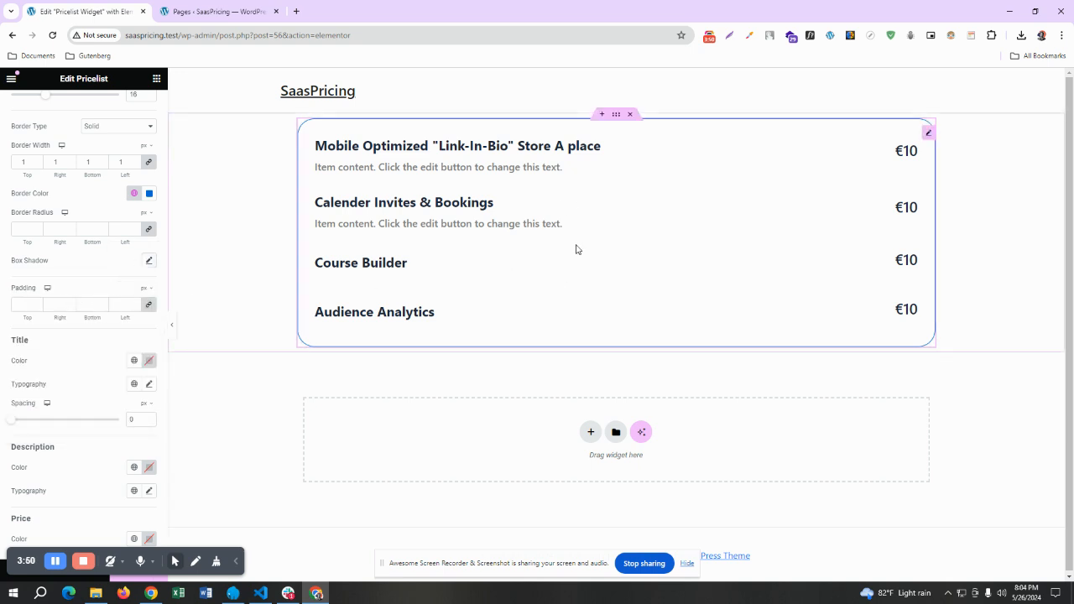
# Color the price list item titles with the global Accent color
pyautogui.click(133, 363)
pyautogui.click(55, 480)
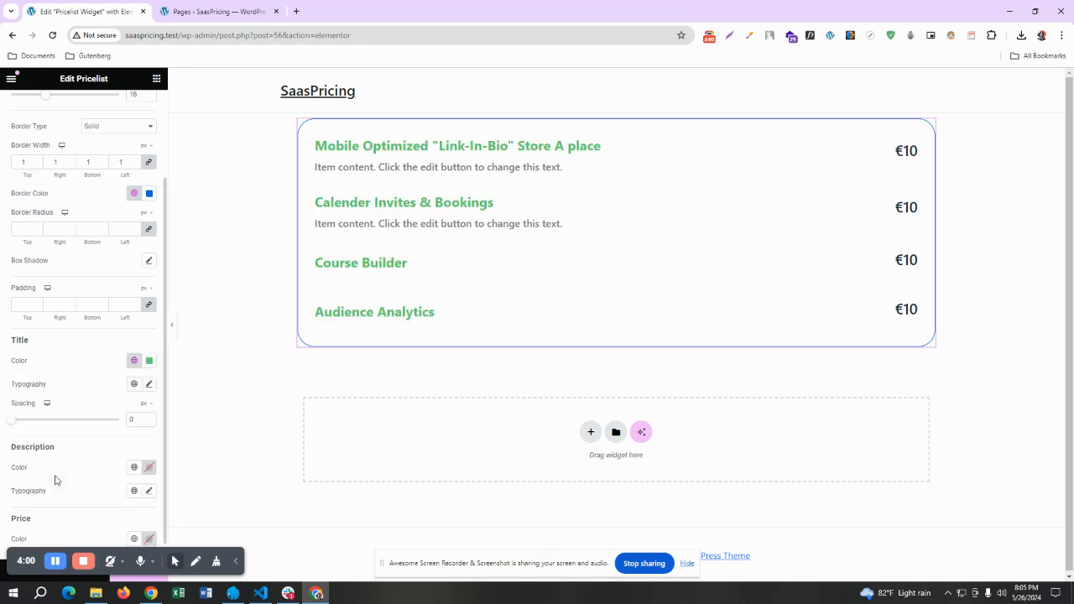
# Set the item titles' typography to a size of 32 px and a weight of 500 (Medium), trying 400 (Normal) first
pyautogui.click(149, 385)
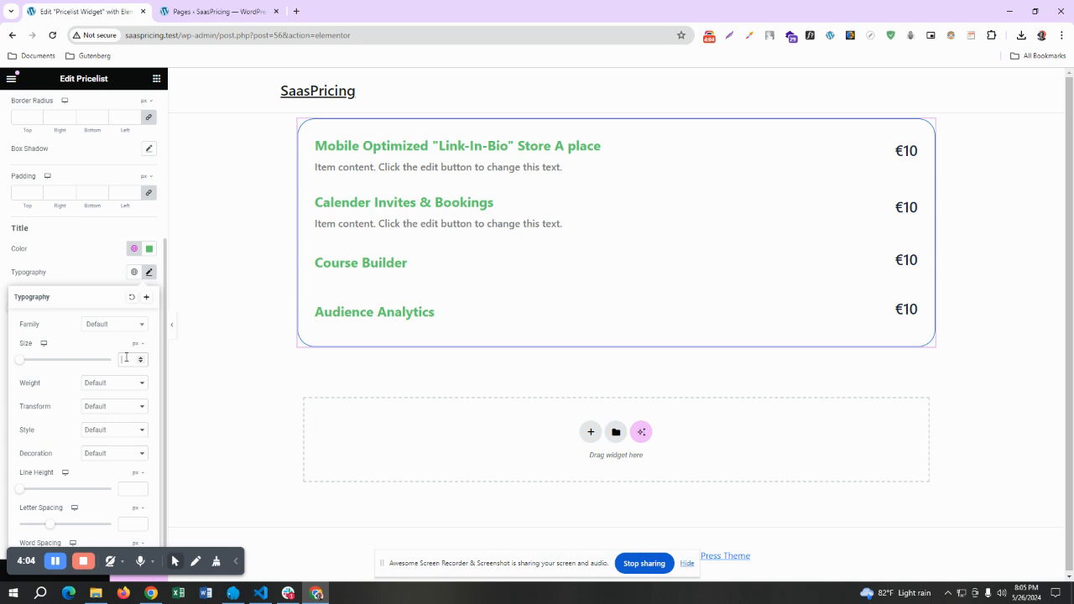
pyautogui.click(125, 357)
pyautogui.write('30')
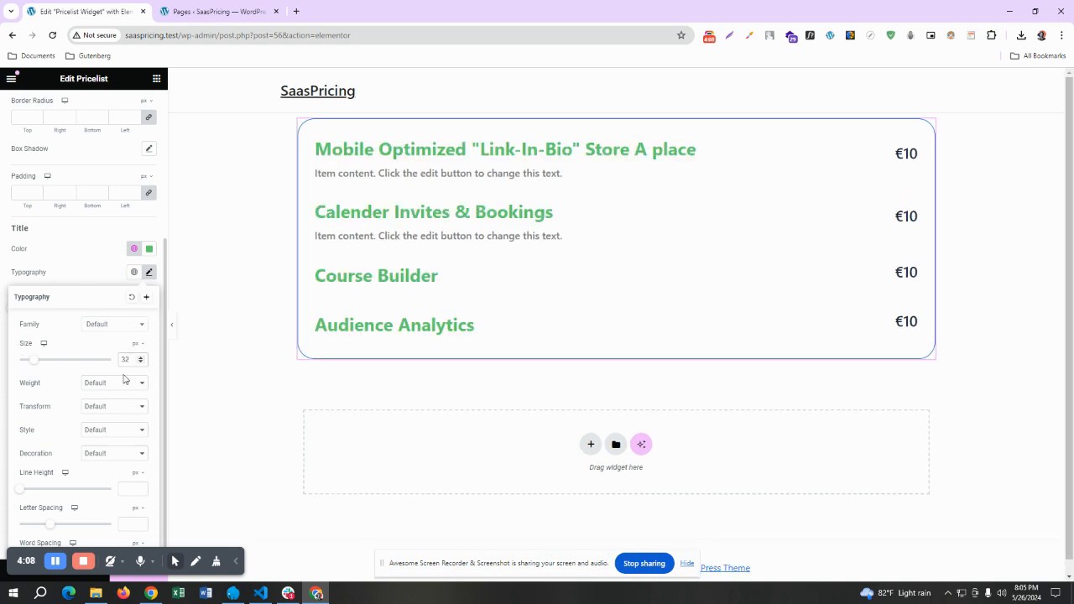
pyautogui.click(112, 382)
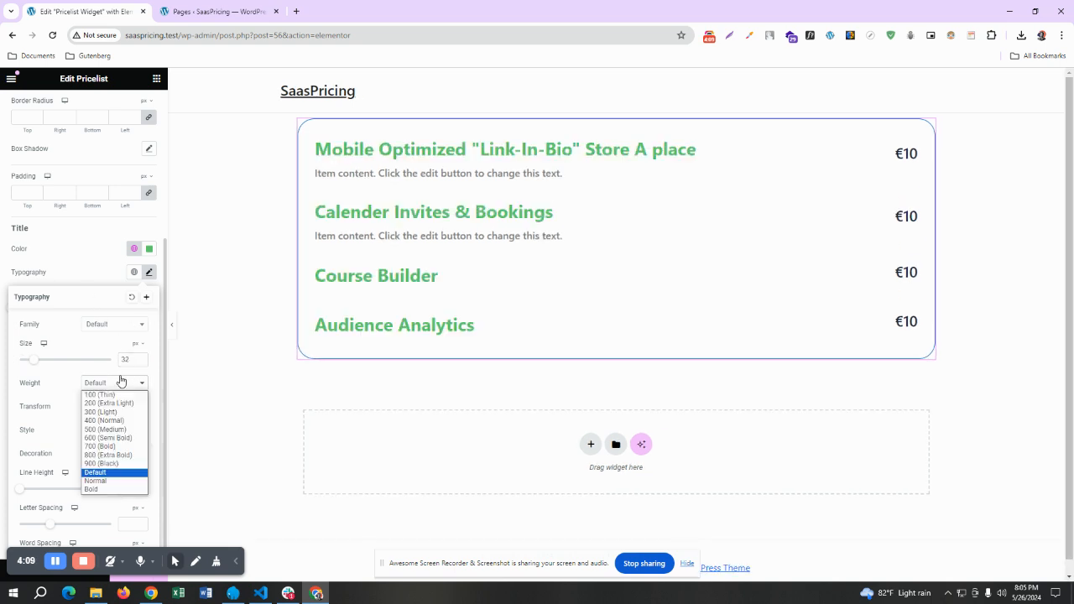
pyautogui.click(107, 421)
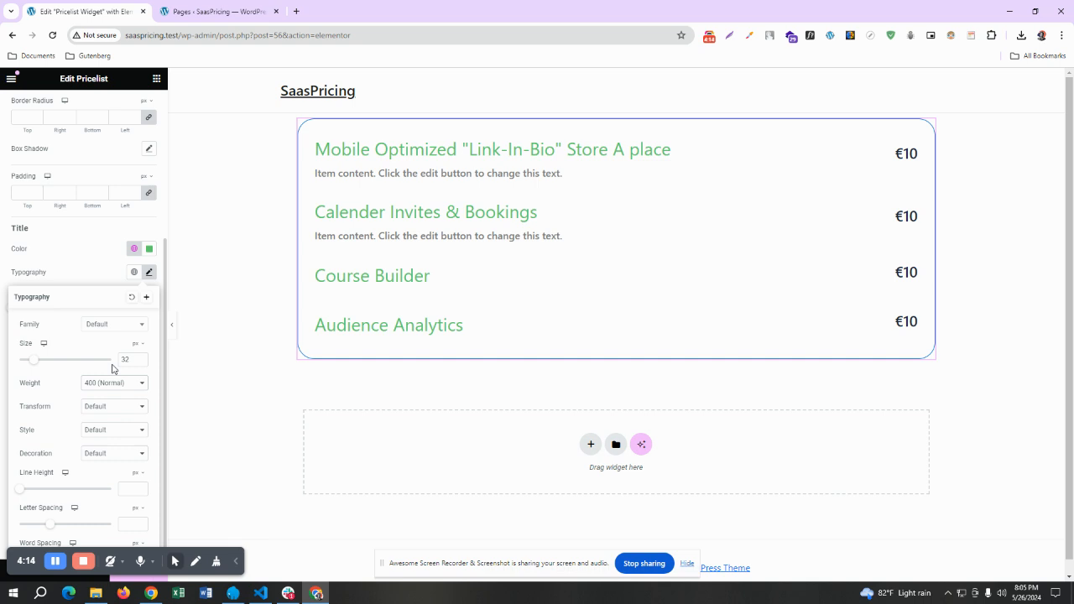
pyautogui.click(103, 390)
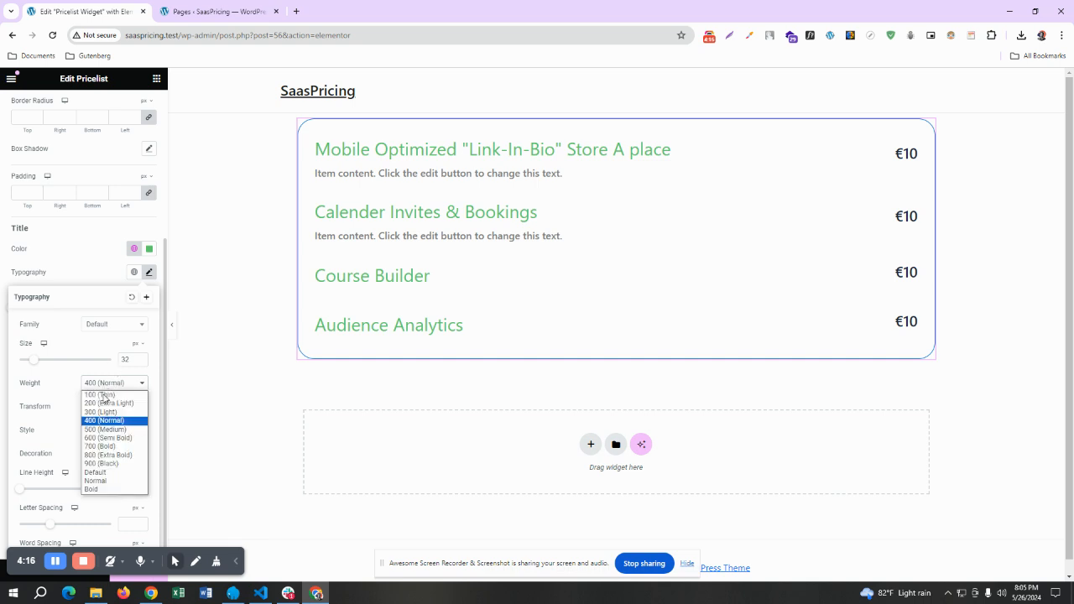
pyautogui.click(99, 433)
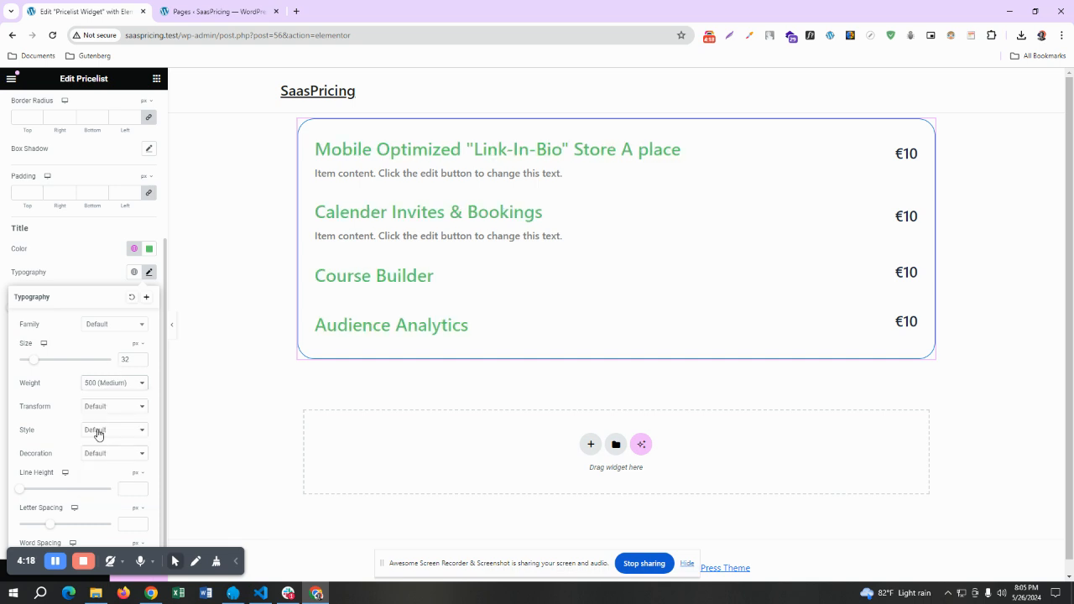
pyautogui.click(60, 254)
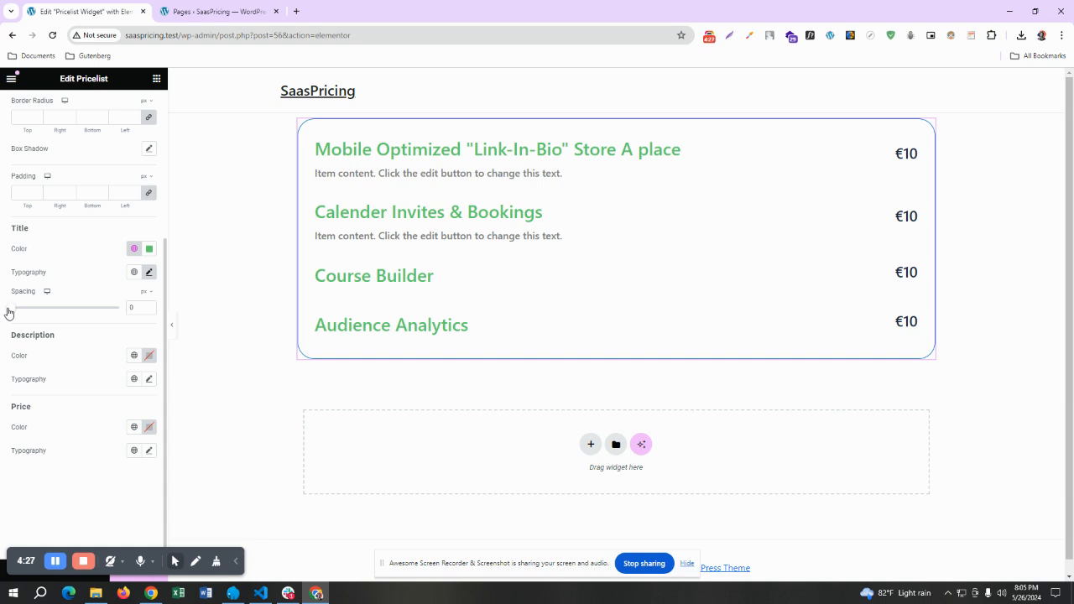
# Try a title spacing of 5 px and return it to 0
pyautogui.moveTo(8, 313); pyautogui.dragTo(20, 322)
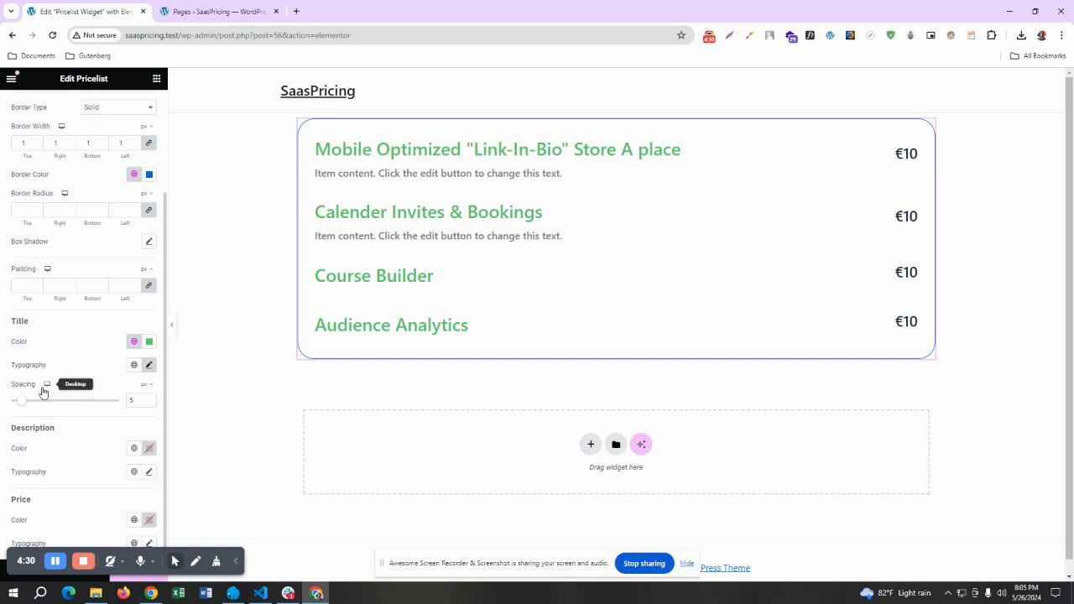
pyautogui.moveTo(17, 402)
pyautogui.mouseDown()
pyautogui.moveTo(59, 402)
pyautogui.moveTo(5, 401)
pyautogui.mouseUp()
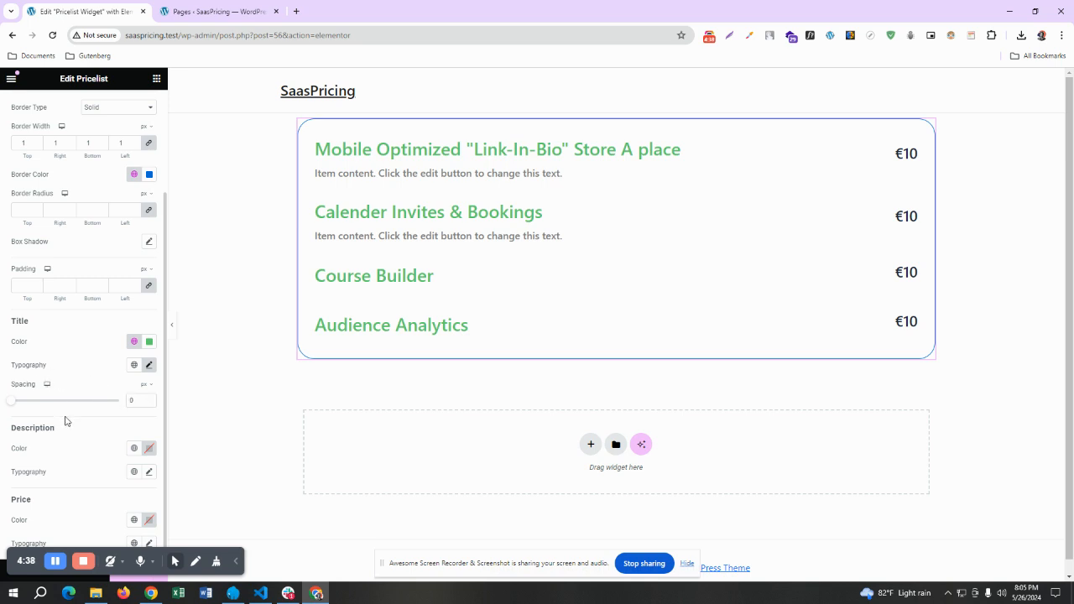
# Color the item descriptions with the global Theme Color 1
pyautogui.click(134, 450)
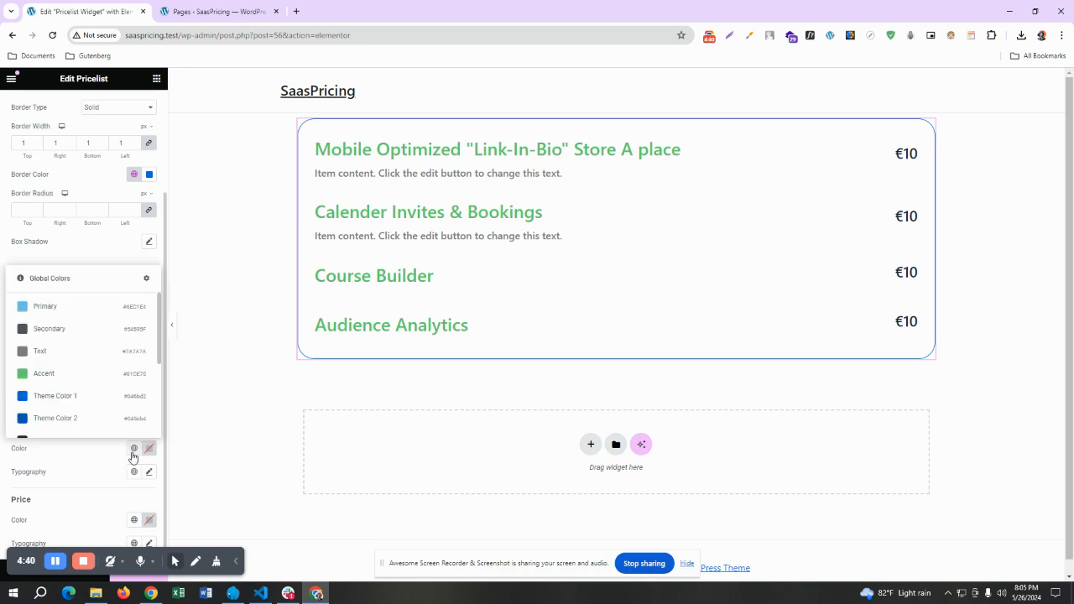
pyautogui.click(74, 403)
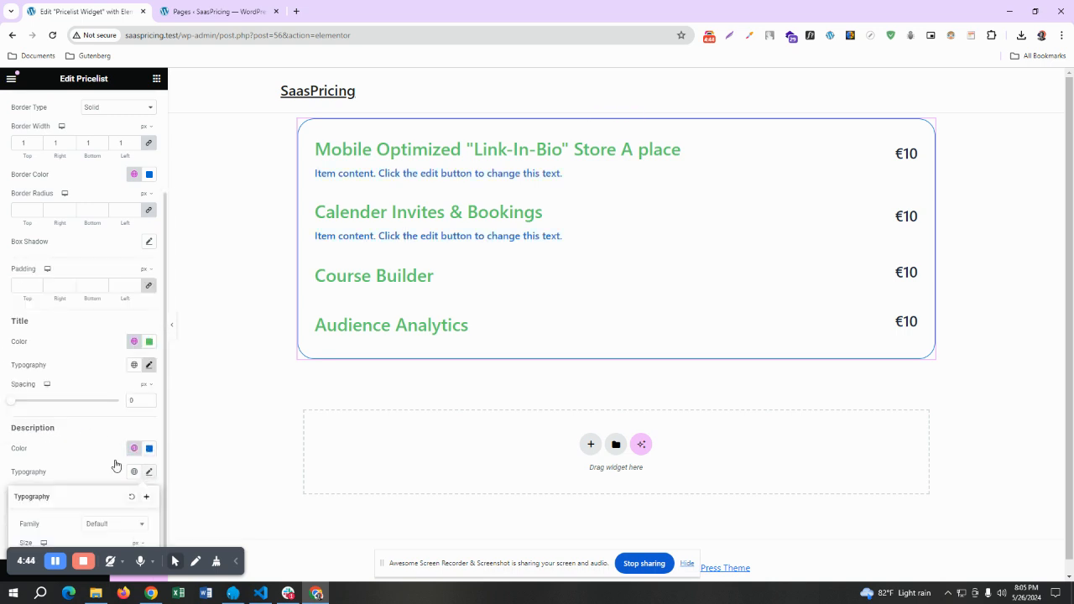
# Set the font size of the item descriptions to 18 px
pyautogui.click(149, 471)
pyautogui.click(139, 340)
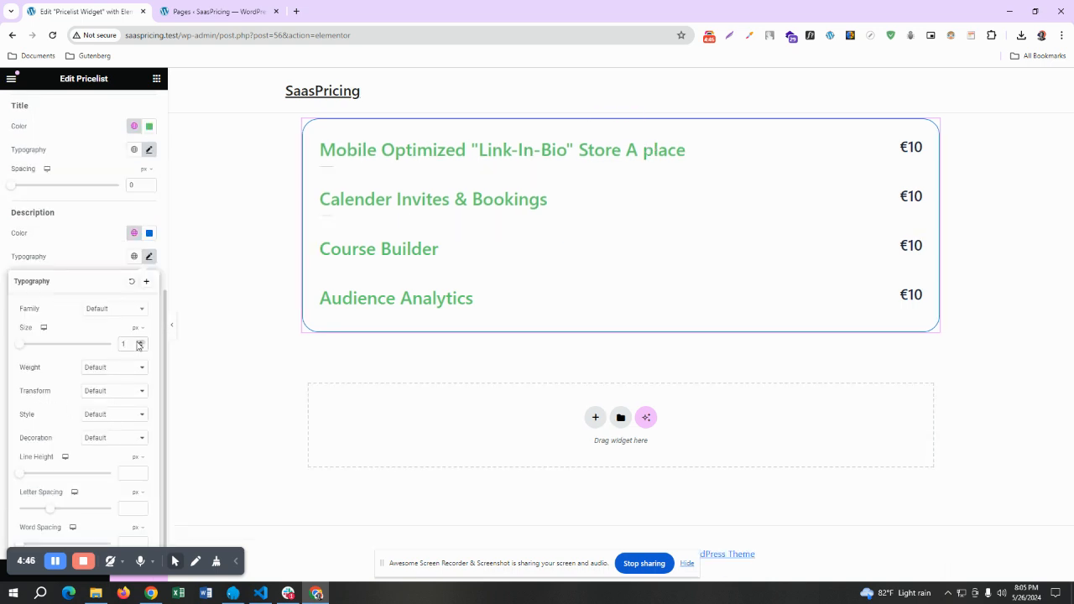
pyautogui.doubleClick(133, 342)
pyautogui.write('18')
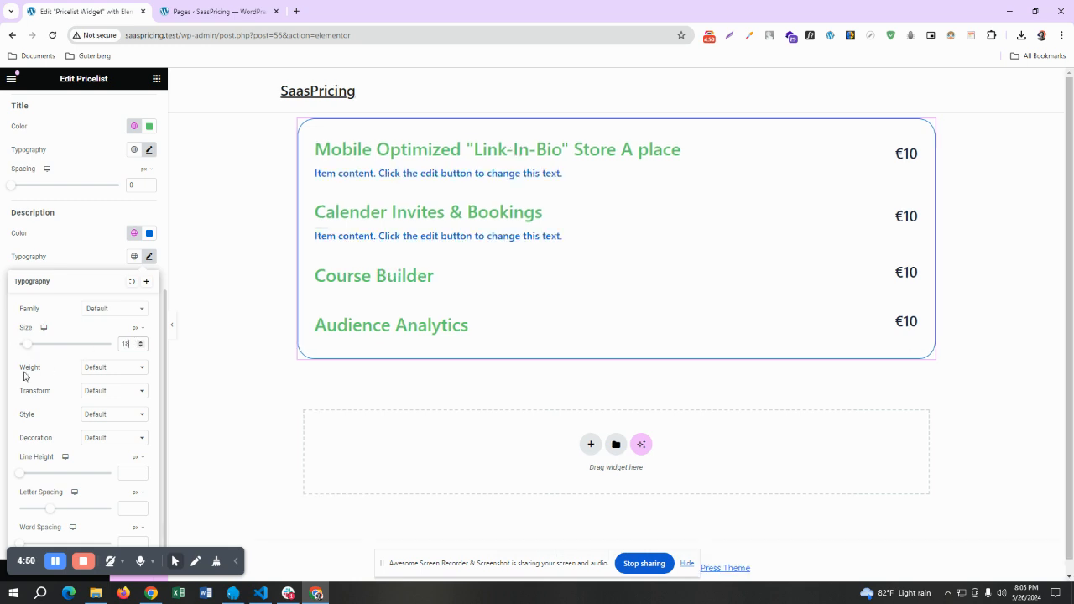
pyautogui.click(94, 234)
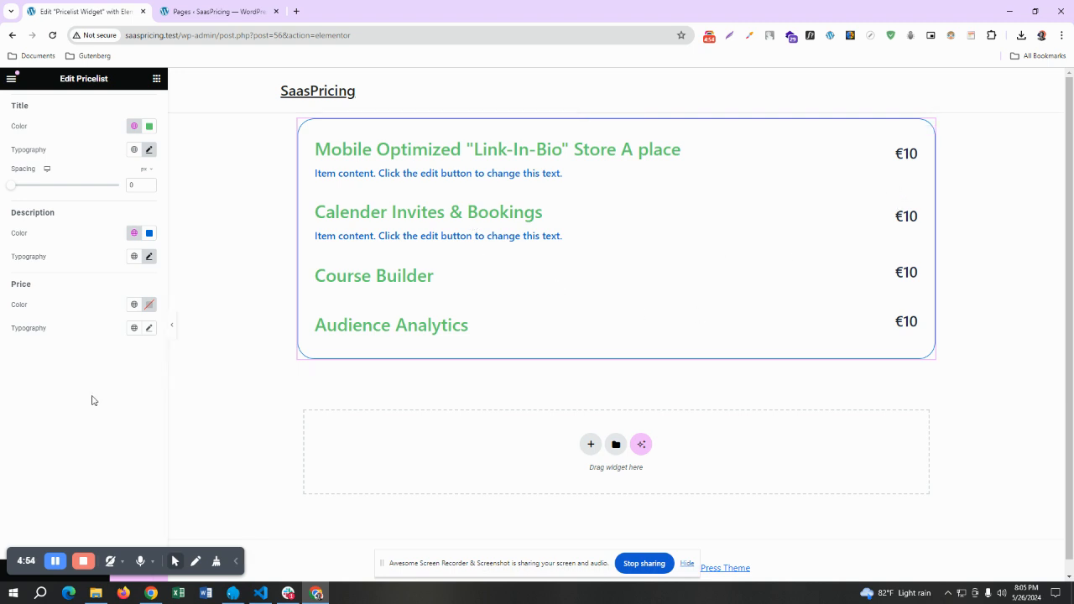
# Color the item prices with the global Theme Color 1
pyautogui.click(133, 305)
pyautogui.scroll(-3, 82, 394)
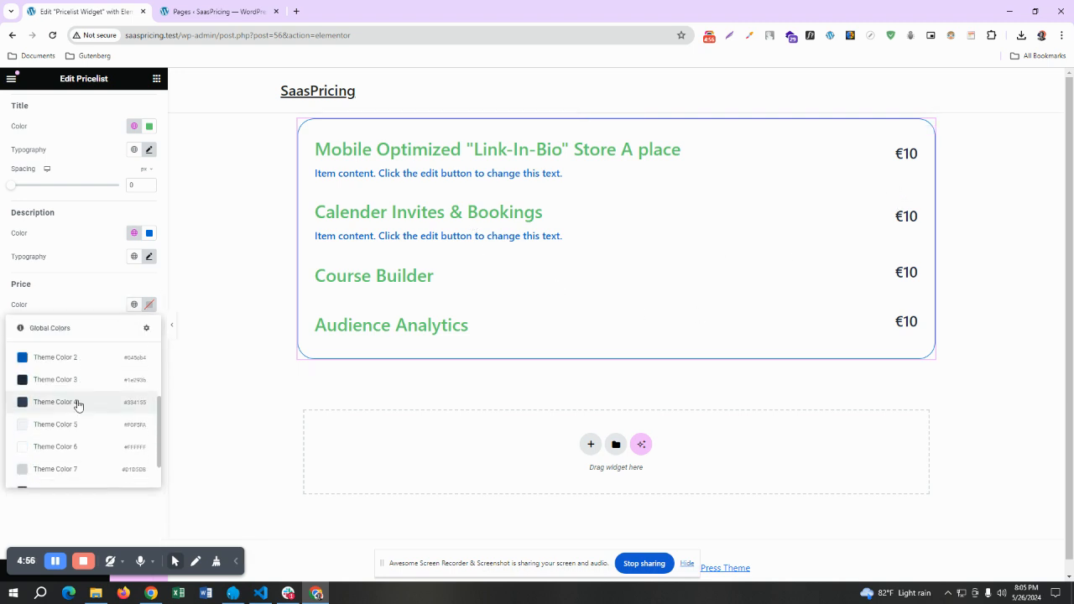
pyautogui.scroll(2, 61, 386)
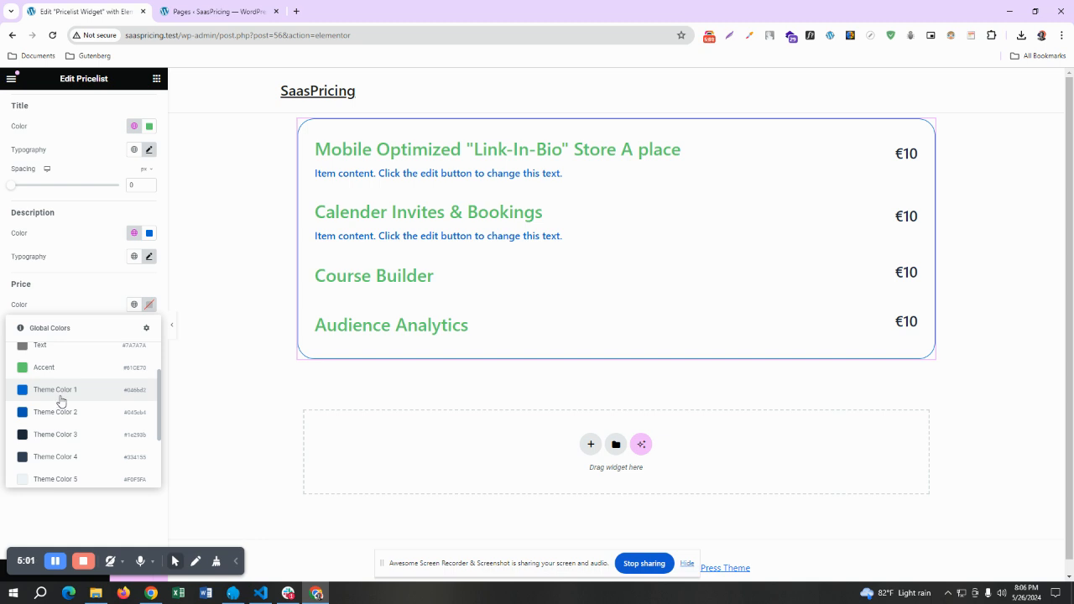
pyautogui.click(60, 402)
# Change the item titles' color to the global Theme Color 1
pyautogui.scroll(3, 60, 402)
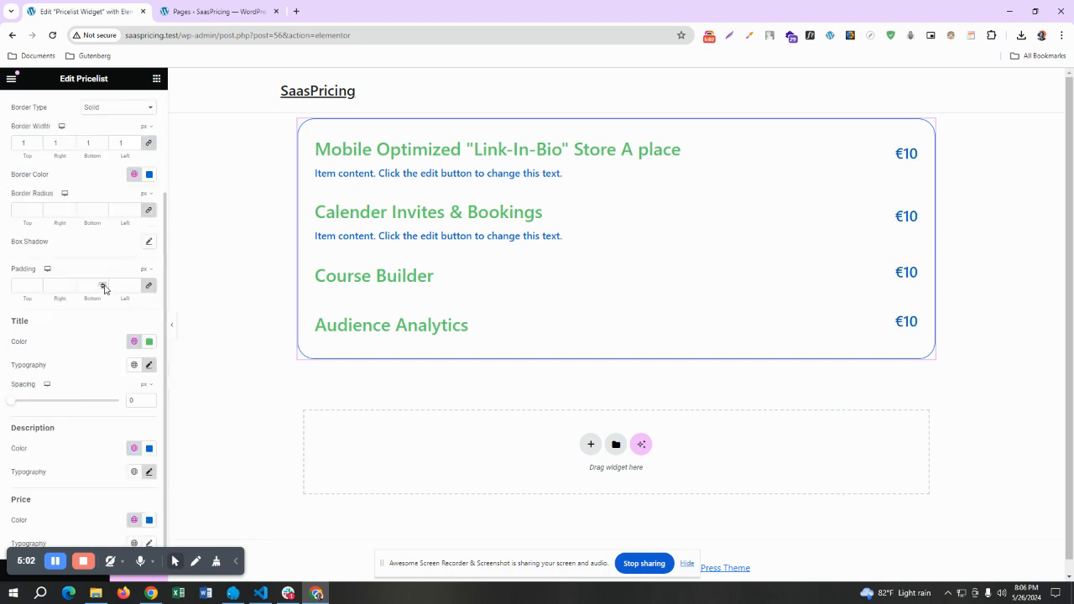
pyautogui.scroll(2, 104, 285)
pyautogui.scroll(-2, 81, 285)
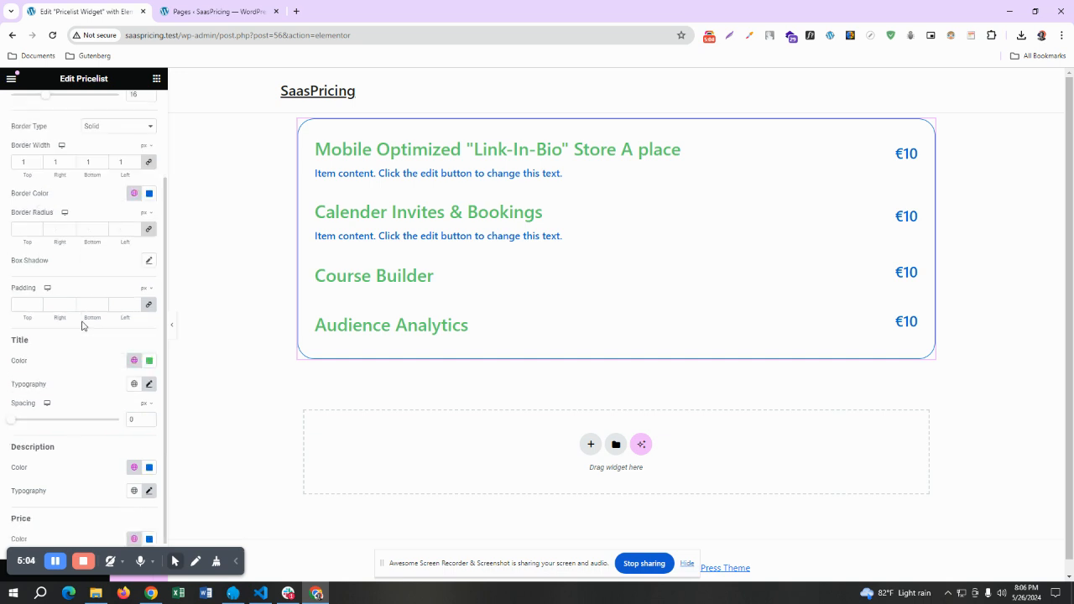
pyautogui.click(134, 360)
pyautogui.scroll(-3, 87, 412)
pyautogui.scroll(3, 84, 417)
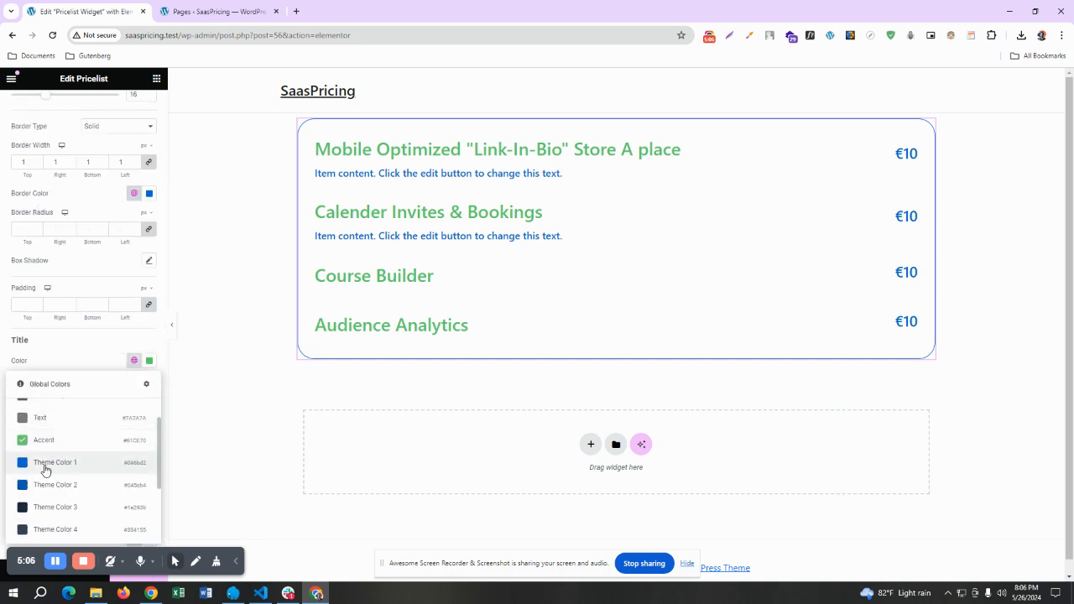
pyautogui.click(49, 471)
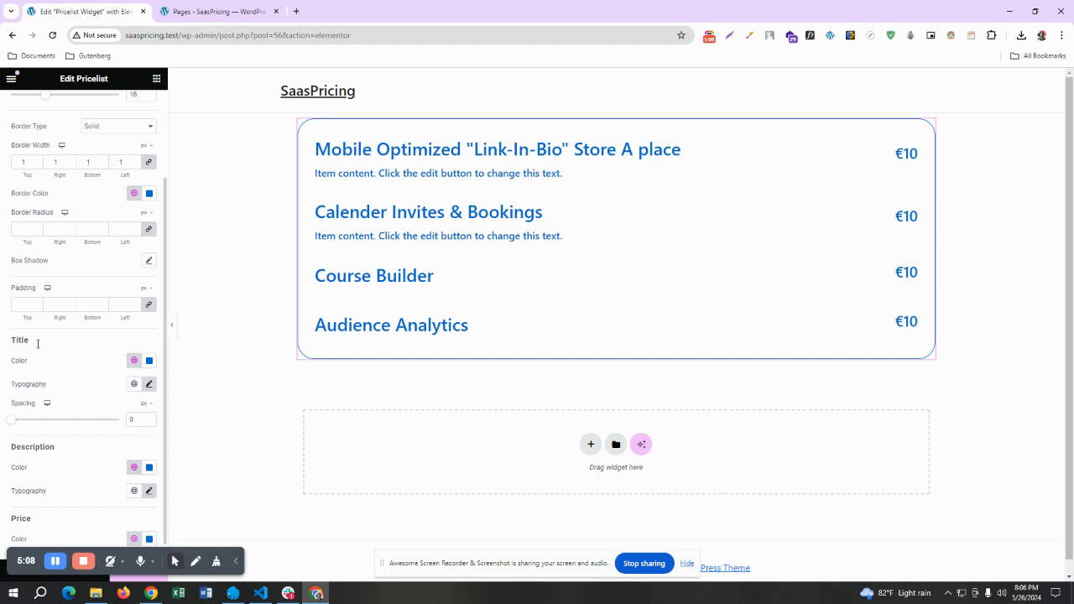
# Change the item descriptions' color to the dark global Theme Color 4
pyautogui.scroll(-1, 17, 343)
pyautogui.click(134, 448)
pyautogui.scroll(-3, 45, 379)
pyautogui.click(46, 360)
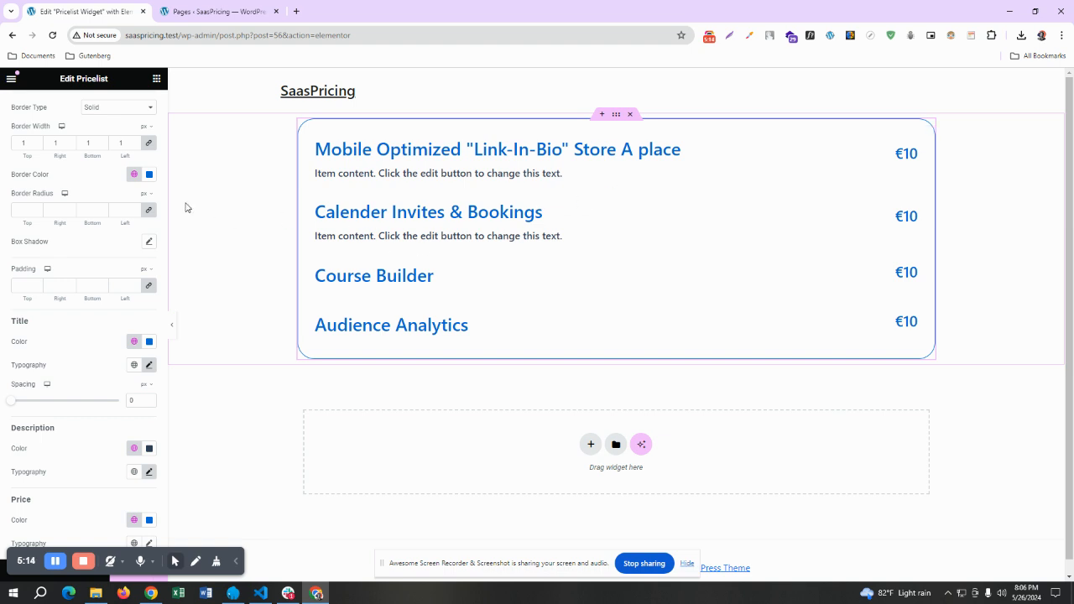
pyautogui.scroll(3, 89, 253)
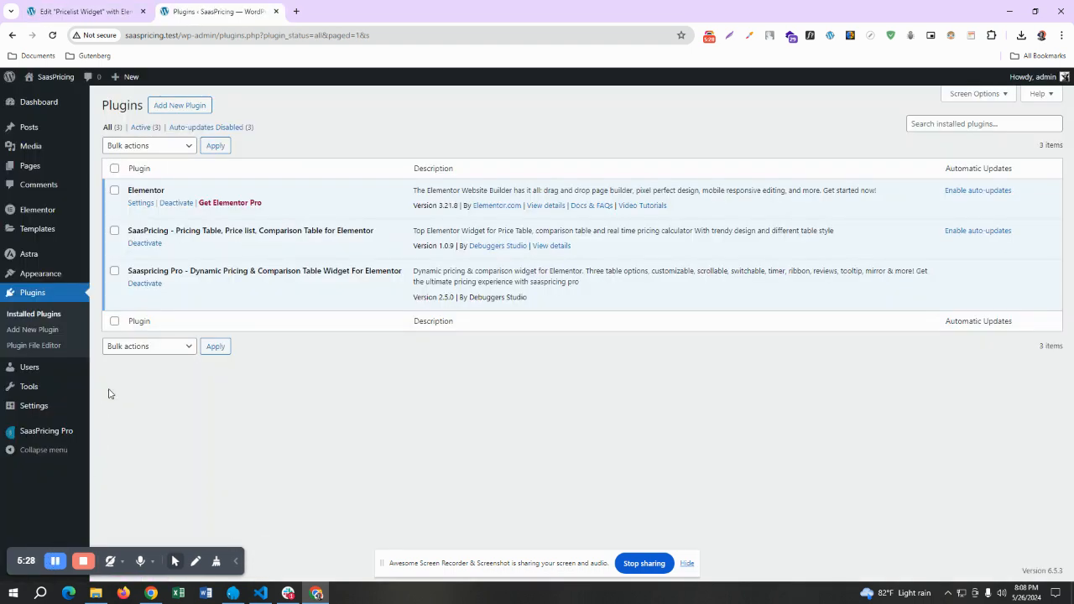
# Examine the Saaspricing Pro entry in the installed plugins list and return to the page editor
pyautogui.moveTo(125, 273); pyautogui.dragTo(403, 272)
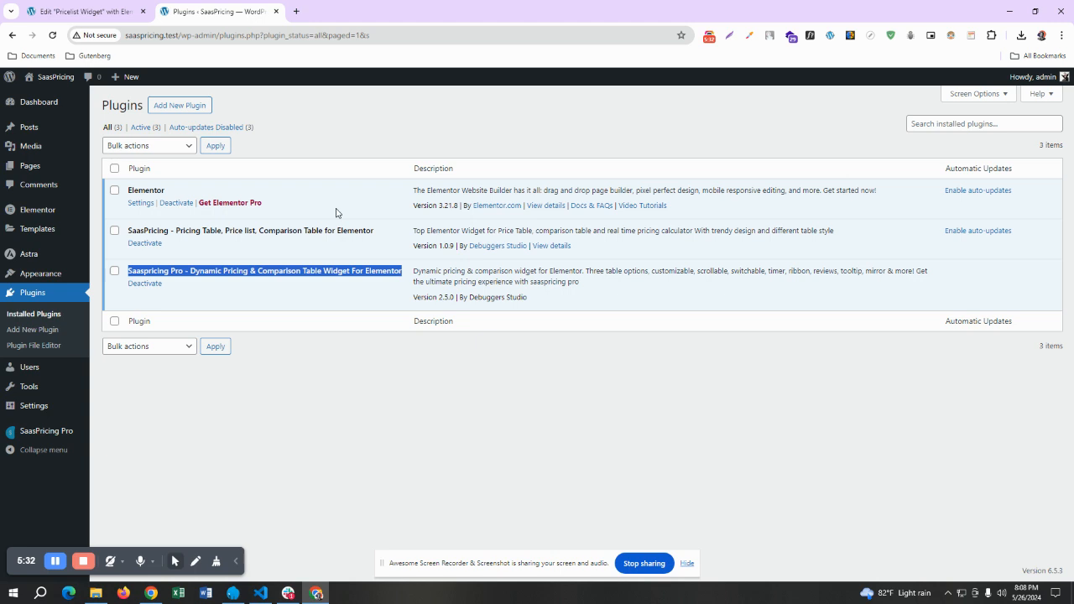
pyautogui.click(126, 12)
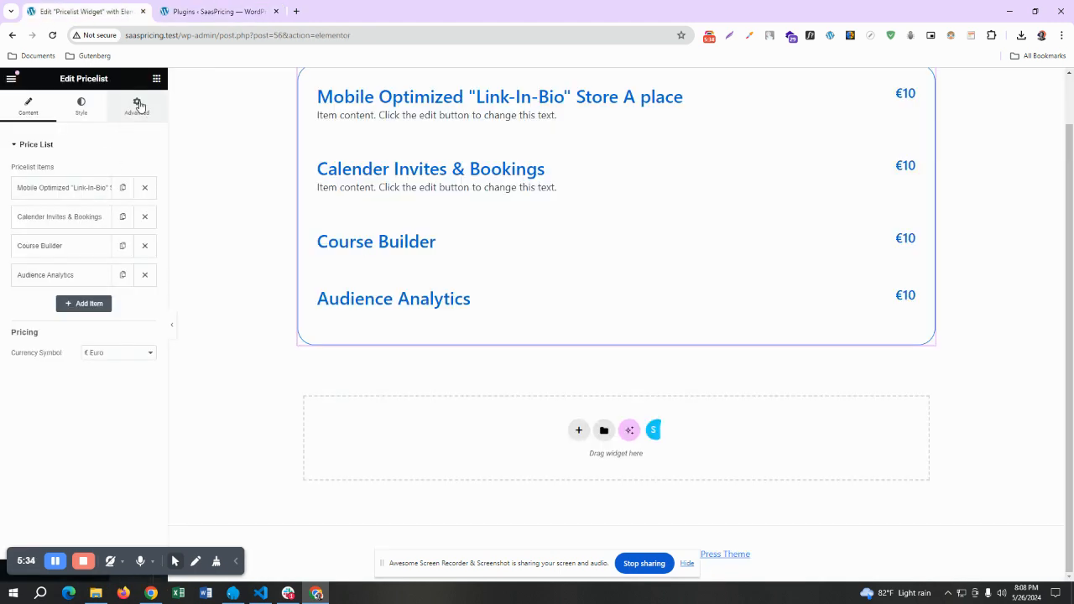
# Search the widgets for "pricel" and place the SP PRO Pricelist widget below the existing price list
pyautogui.click(157, 82)
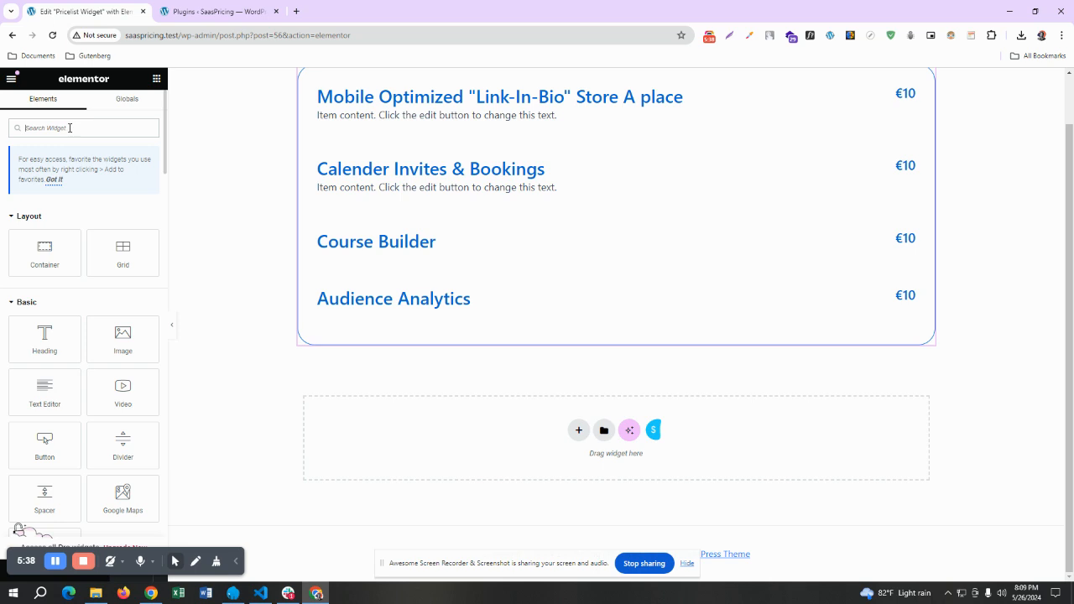
pyautogui.click(70, 127)
pyautogui.write('priceli')
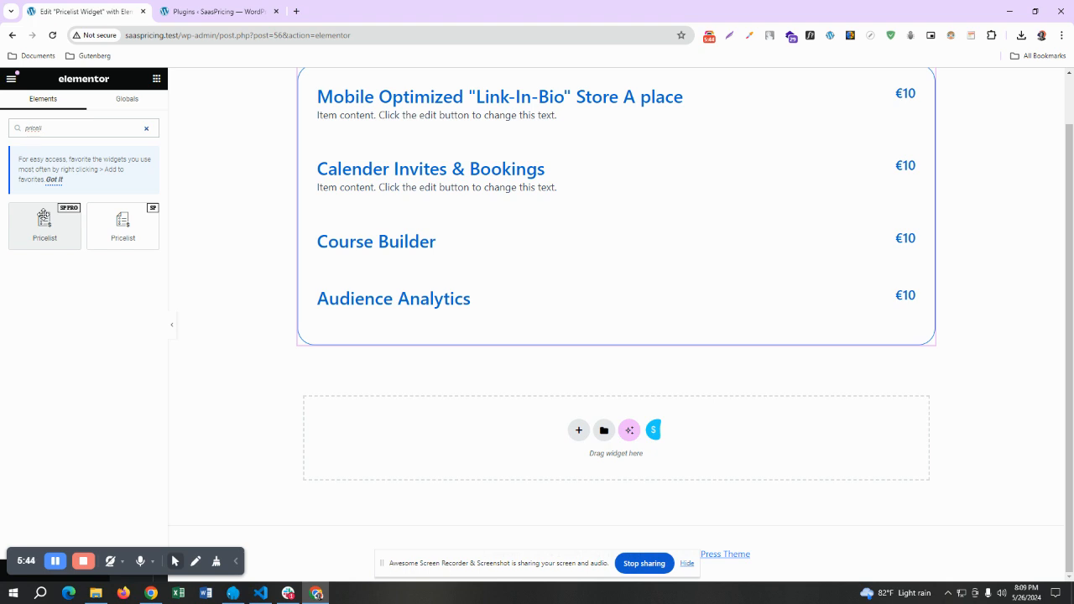
pyautogui.moveTo(43, 216); pyautogui.dragTo(465, 431)
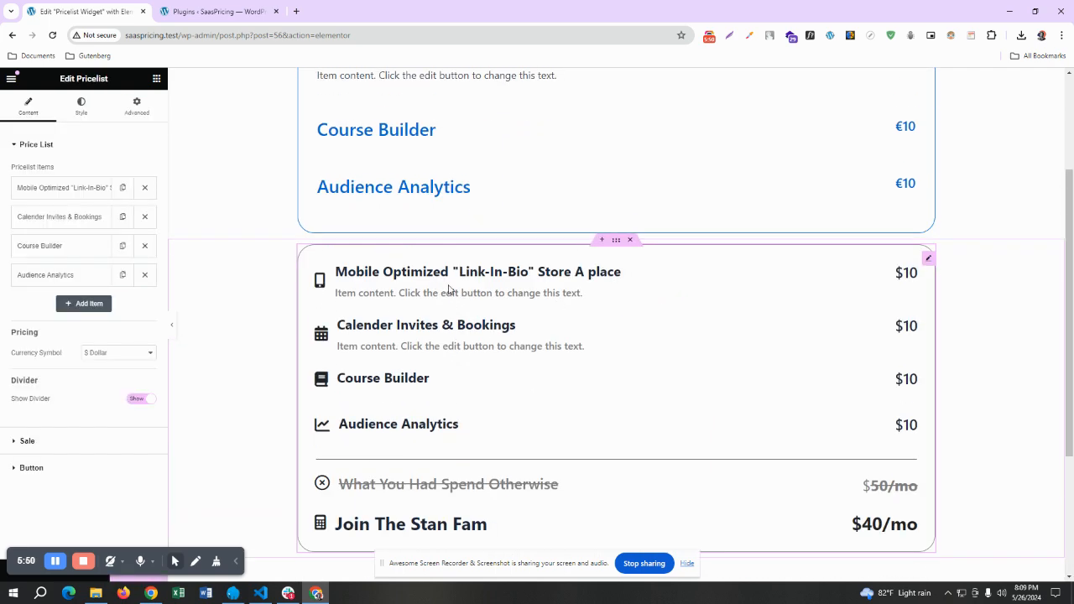
# Examine the content and style settings of the first item, the "Link-In-Bio" store entry, and collapse it again
pyautogui.scroll(-1, 470, 298)
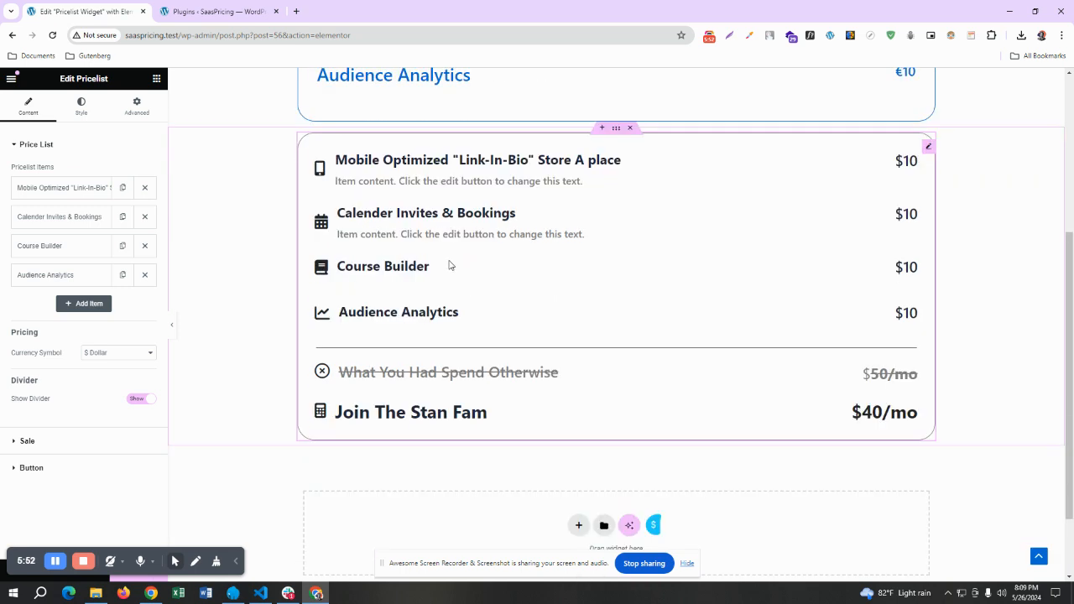
pyautogui.click(45, 187)
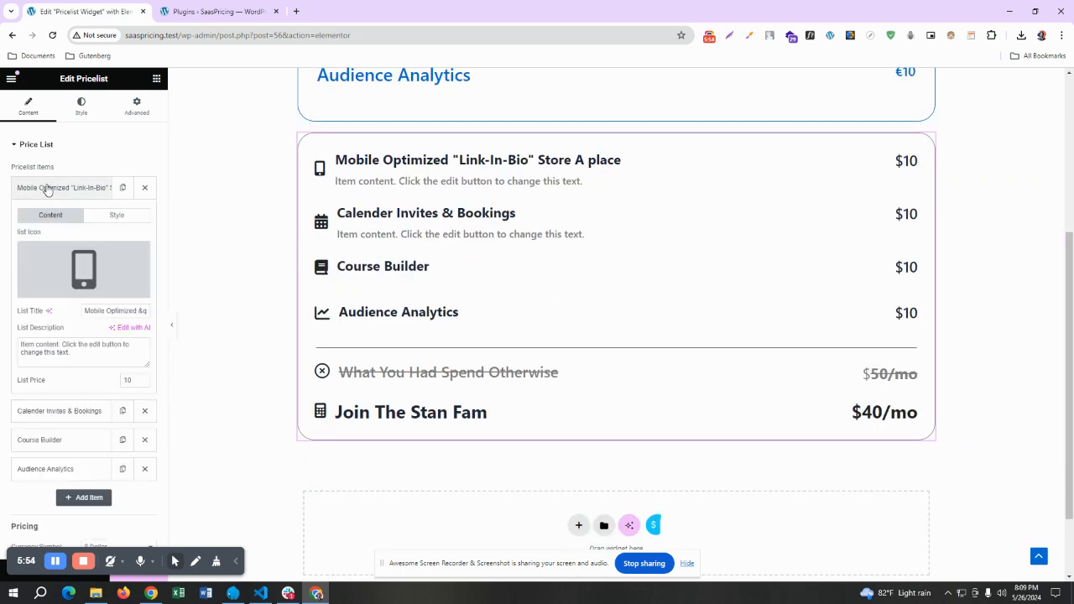
pyautogui.click(109, 218)
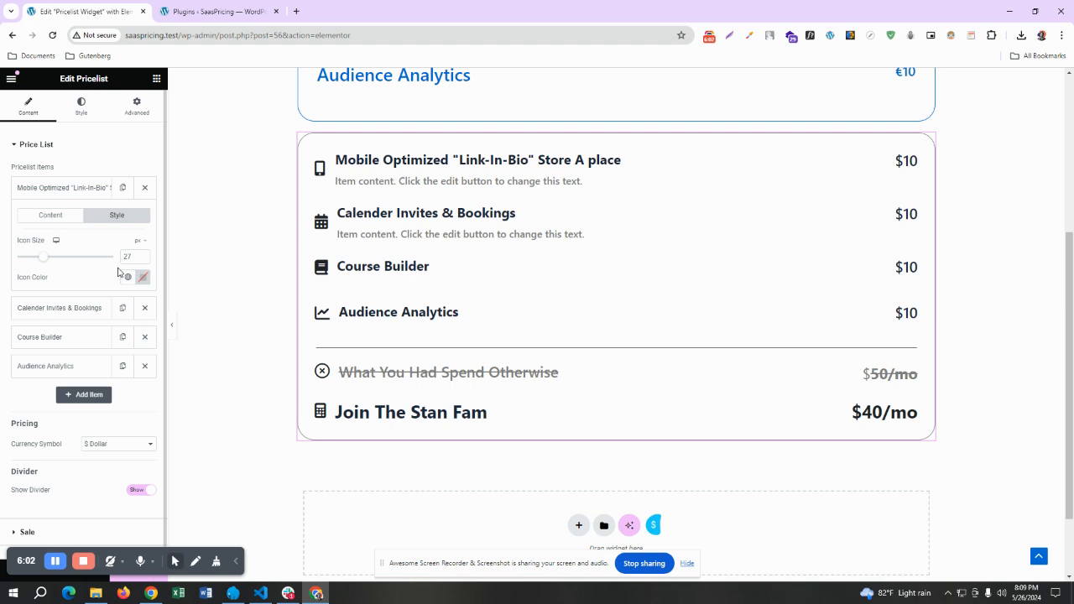
pyautogui.click(55, 190)
pyautogui.click(53, 189)
pyautogui.click(52, 187)
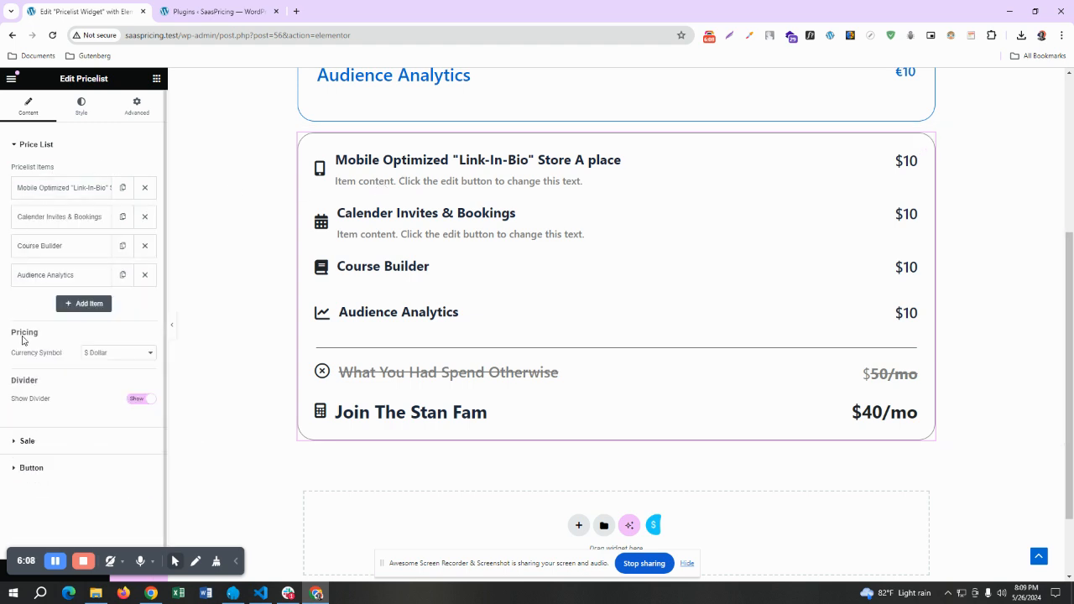
# Examine the title, price and period fields of the discount and sale rows in the Sale settings
pyautogui.click(19, 439)
pyautogui.scroll(-1, 58, 316)
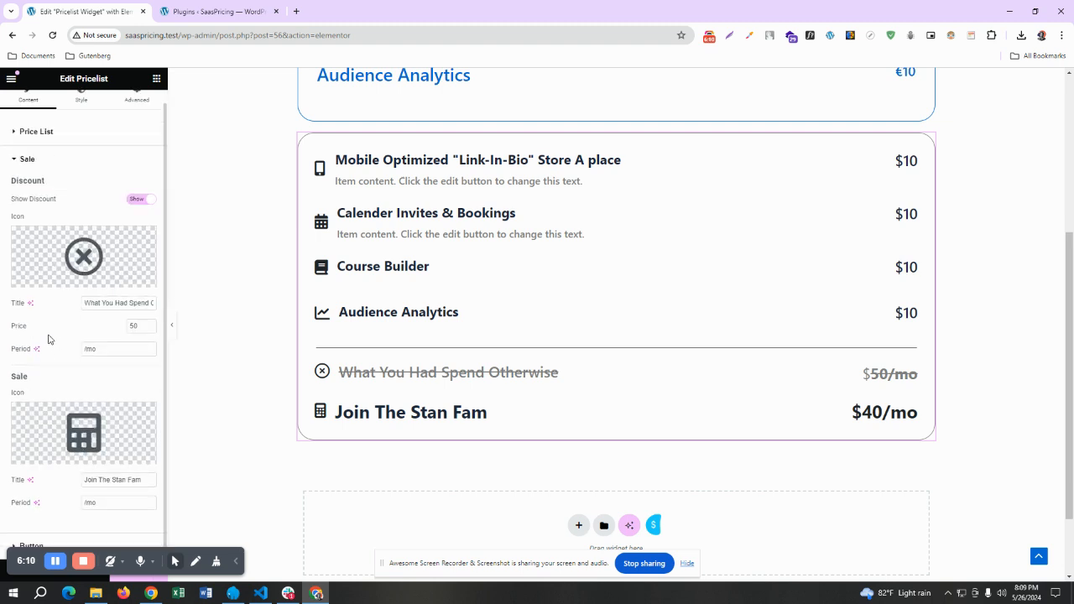
pyautogui.moveTo(139, 326); pyautogui.dragTo(125, 330)
pyautogui.click(134, 327)
pyautogui.doubleClick(100, 350)
pyautogui.tripleClick(121, 303)
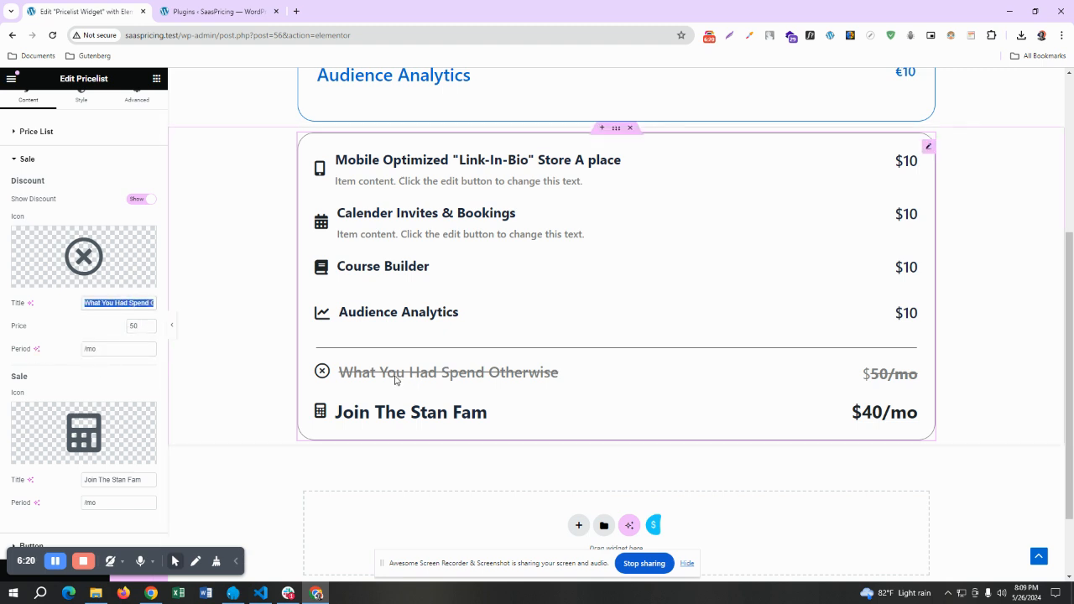
pyautogui.tripleClick(98, 481)
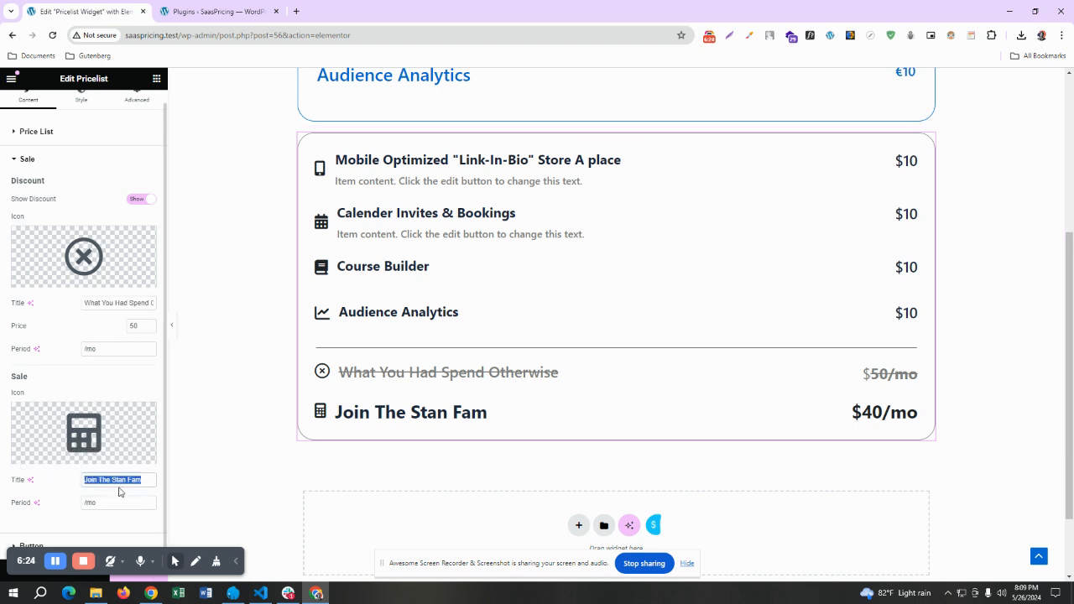
pyautogui.tripleClick(117, 484)
pyautogui.click(101, 503)
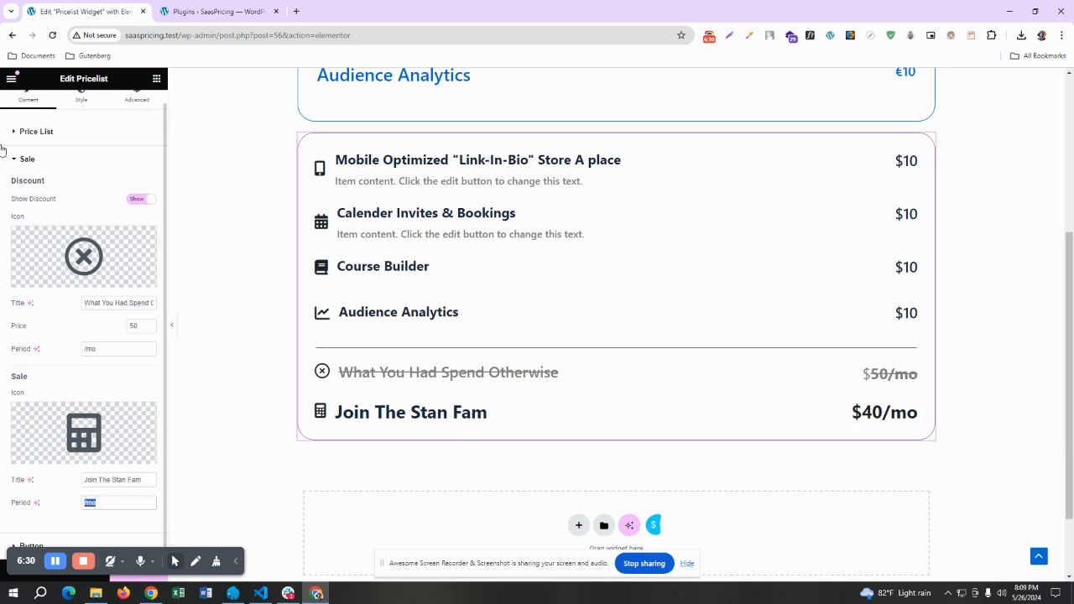
pyautogui.click(20, 167)
# Duplicate the Audience Analytics item in the Pro price list and check the sale total
pyautogui.scroll(-2, 626, 362)
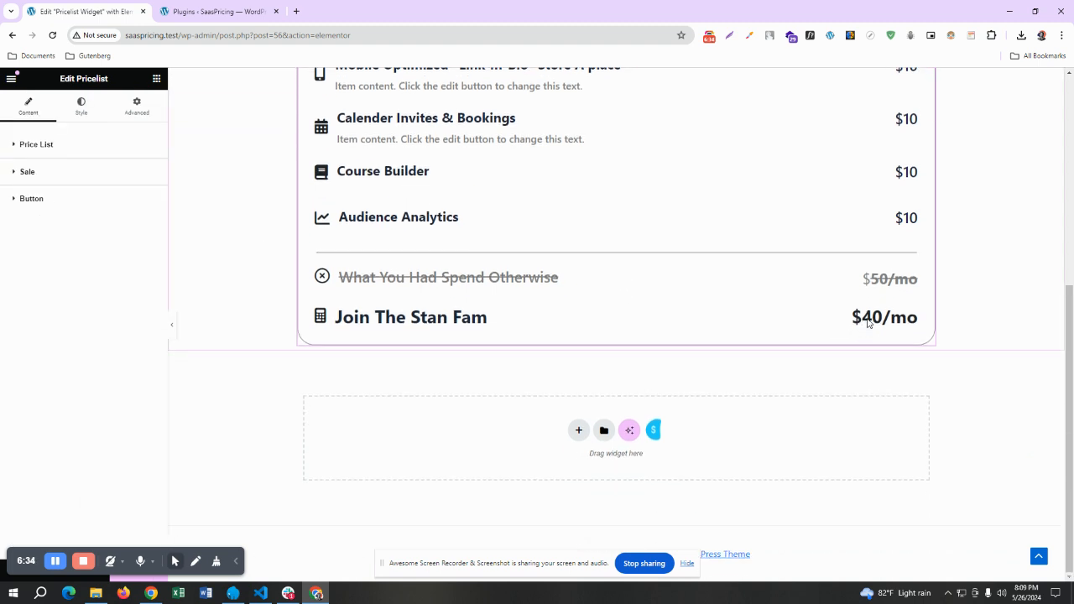
pyautogui.click(44, 146)
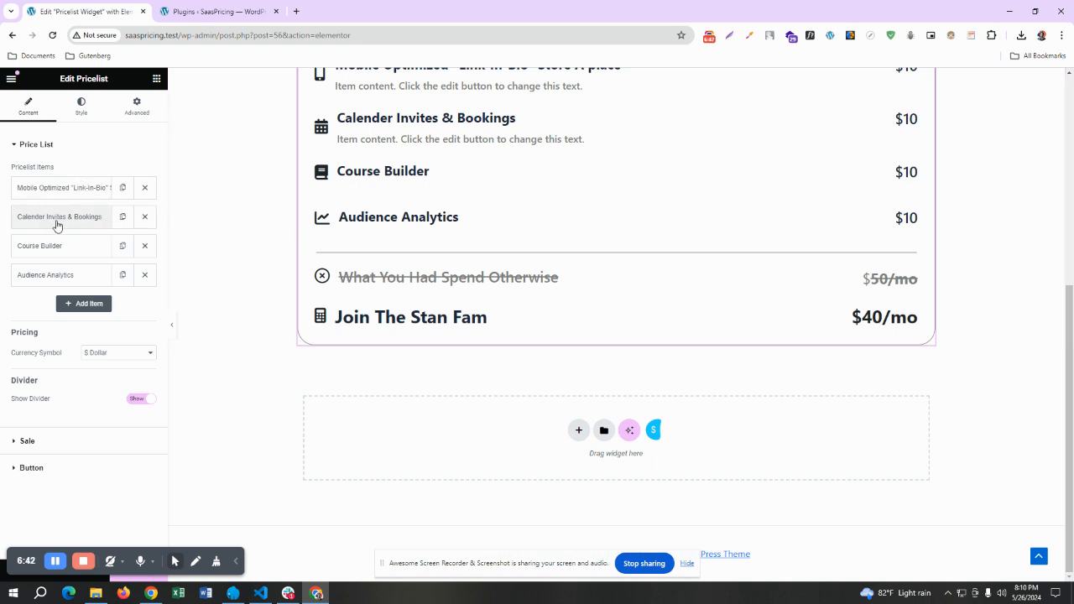
pyautogui.click(123, 277)
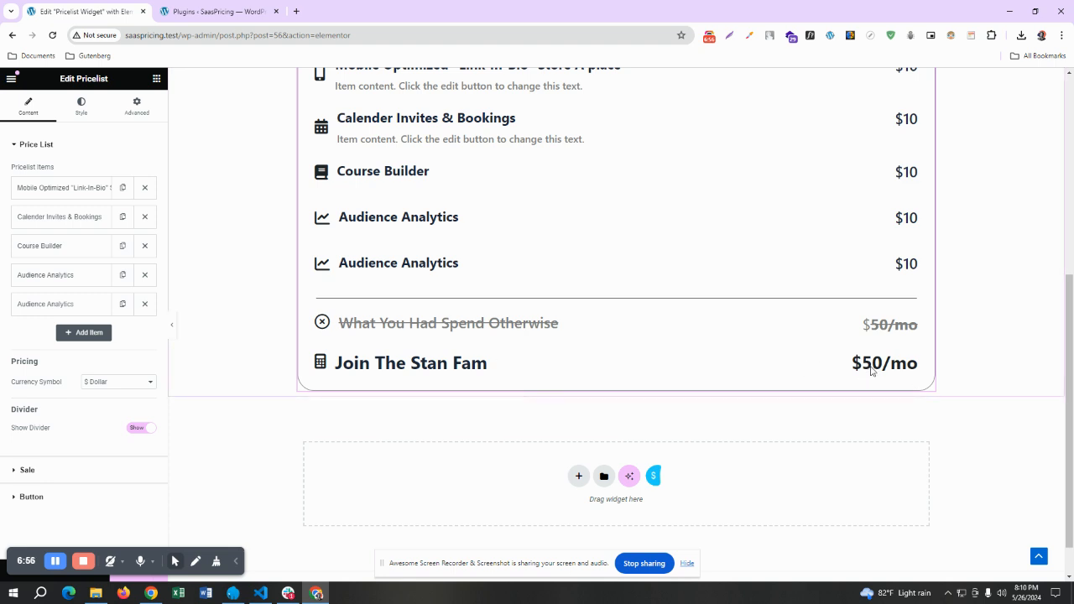
pyautogui.scroll(1, 870, 372)
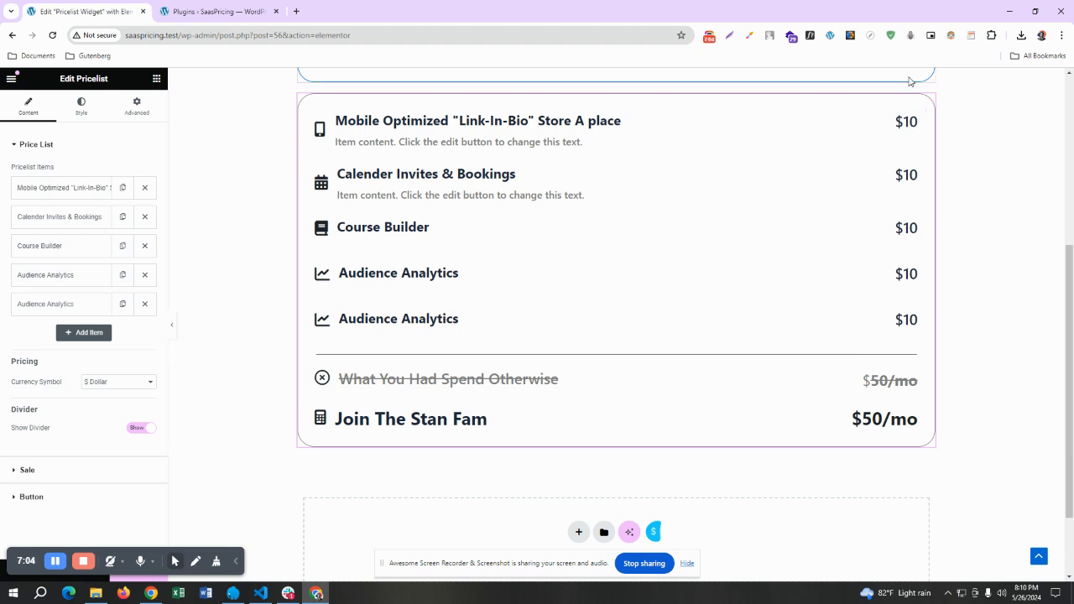
pyautogui.scroll(-1, 870, 334)
pyautogui.scroll(1, 855, 363)
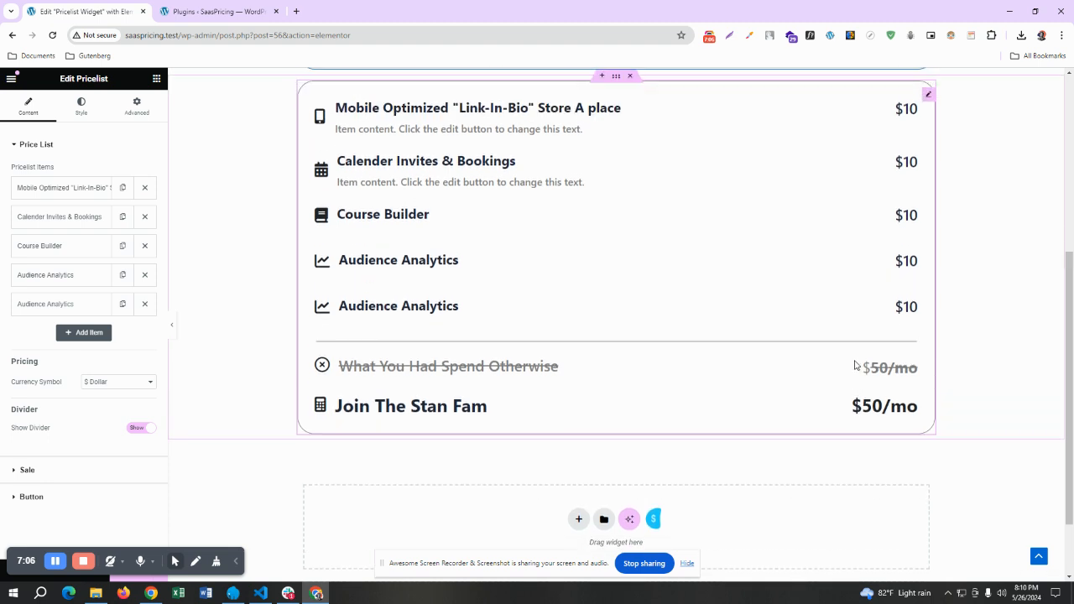
# Delete both Audience Analytics items from the Pro price list
pyautogui.click(142, 304)
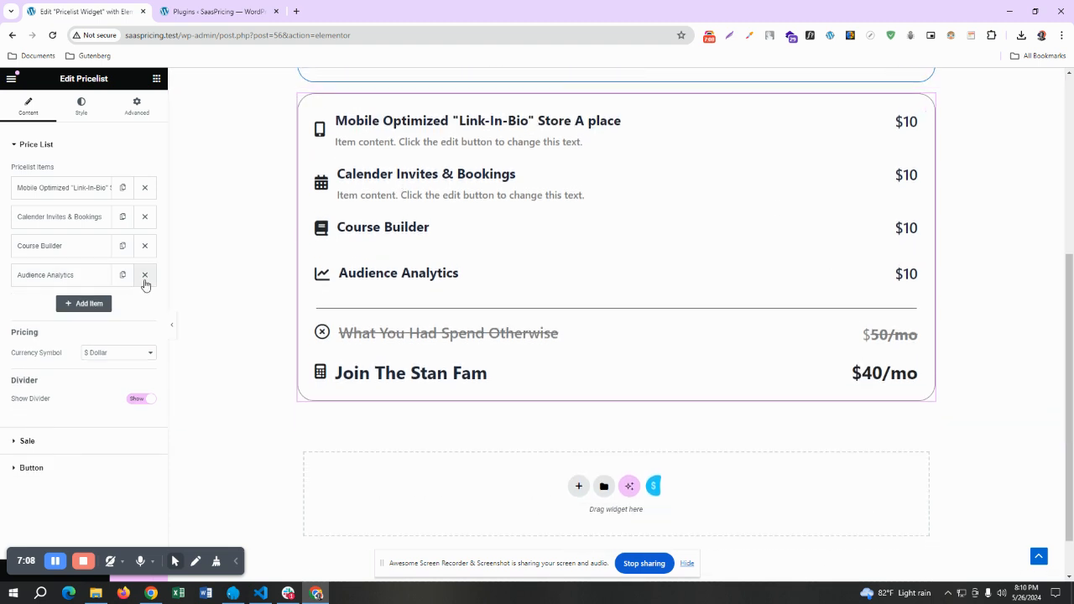
pyautogui.click(145, 275)
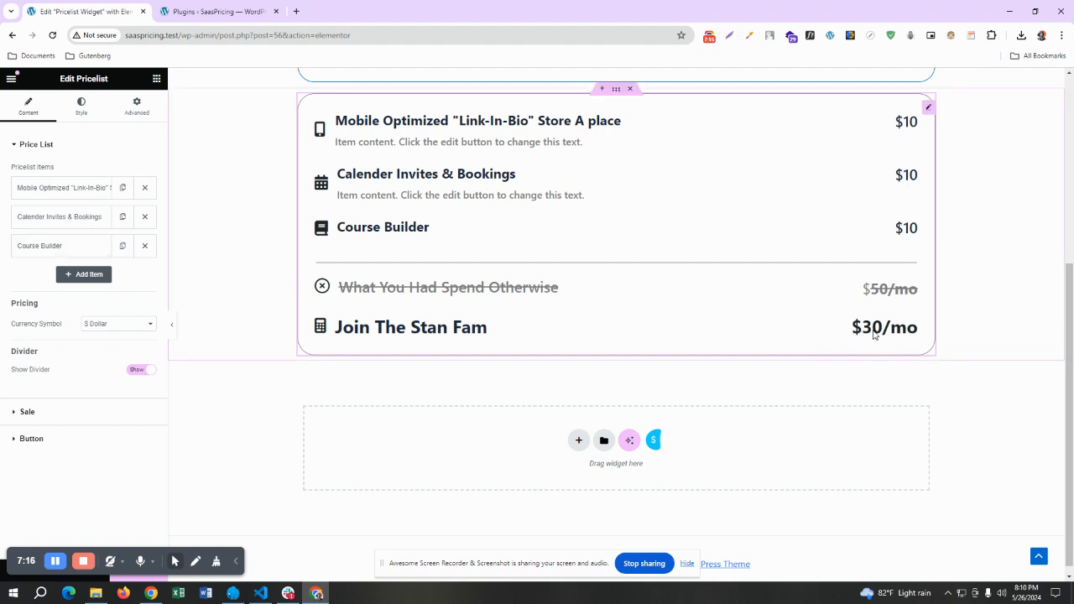
# Try showing the Pro price list's Get Started button and hide it again
pyautogui.click(65, 439)
pyautogui.click(139, 223)
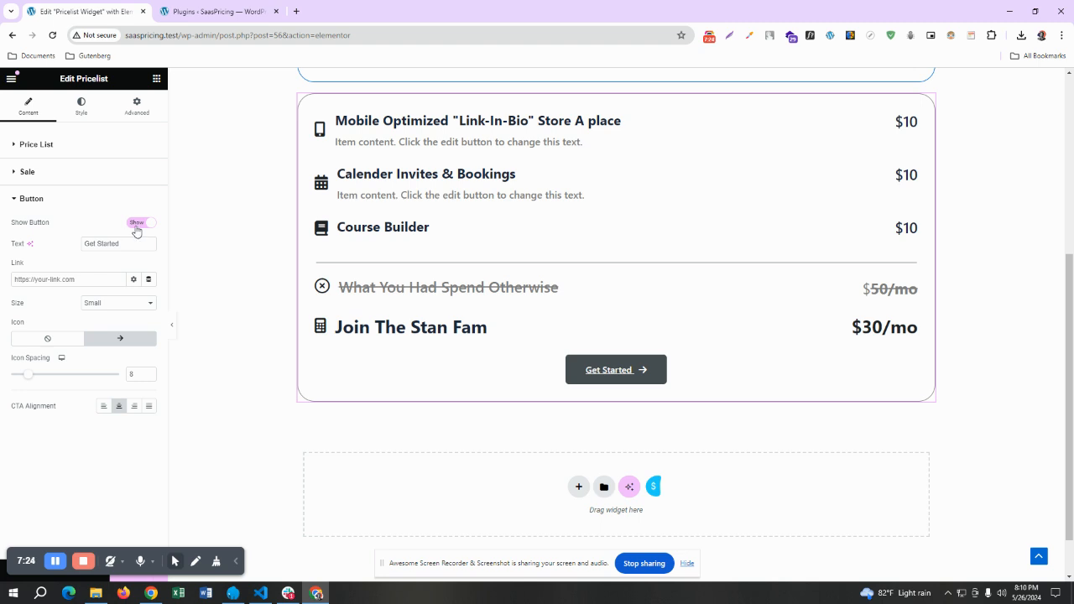
pyautogui.click(138, 226)
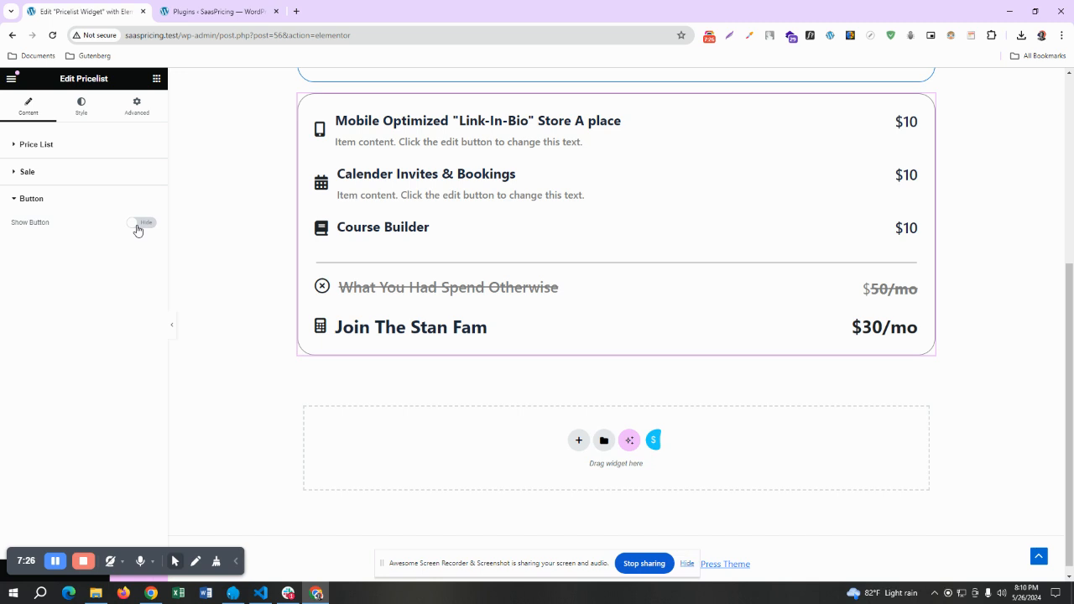
# Set the gap between the icons and the item titles in the Pro price list to 27 px
pyautogui.click(81, 108)
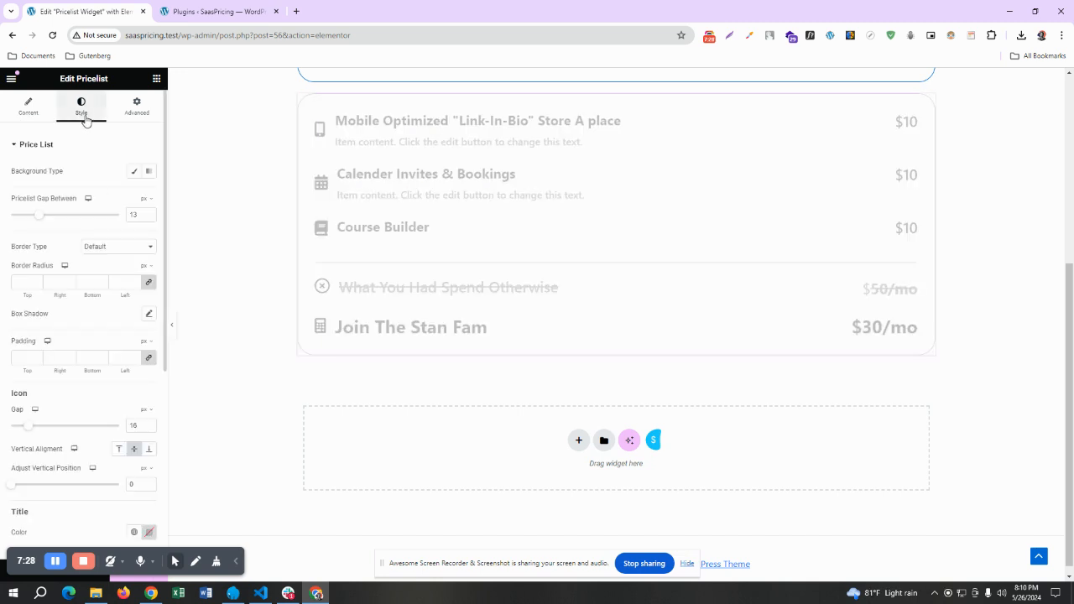
pyautogui.scroll(1, 597, 258)
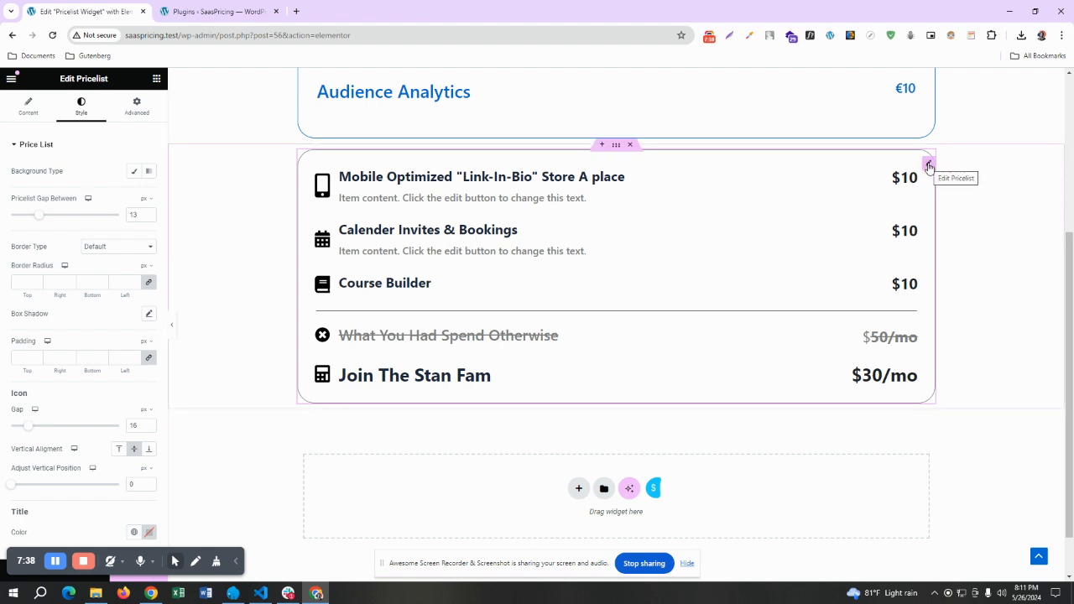
pyautogui.scroll(-3, 36, 269)
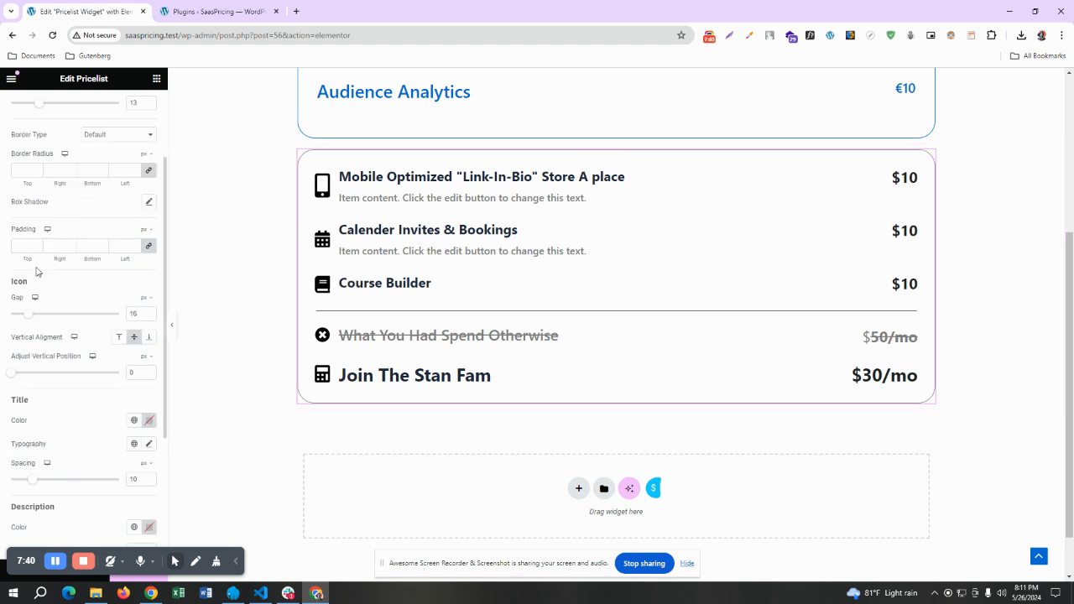
pyautogui.scroll(-2, 36, 269)
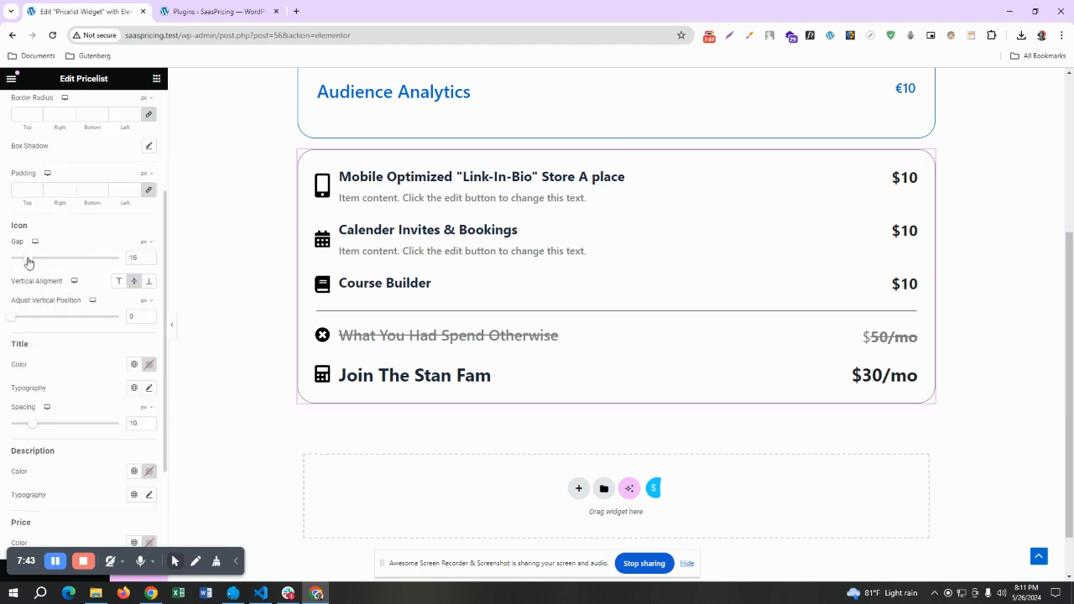
pyautogui.moveTo(28, 263); pyautogui.dragTo(38, 263)
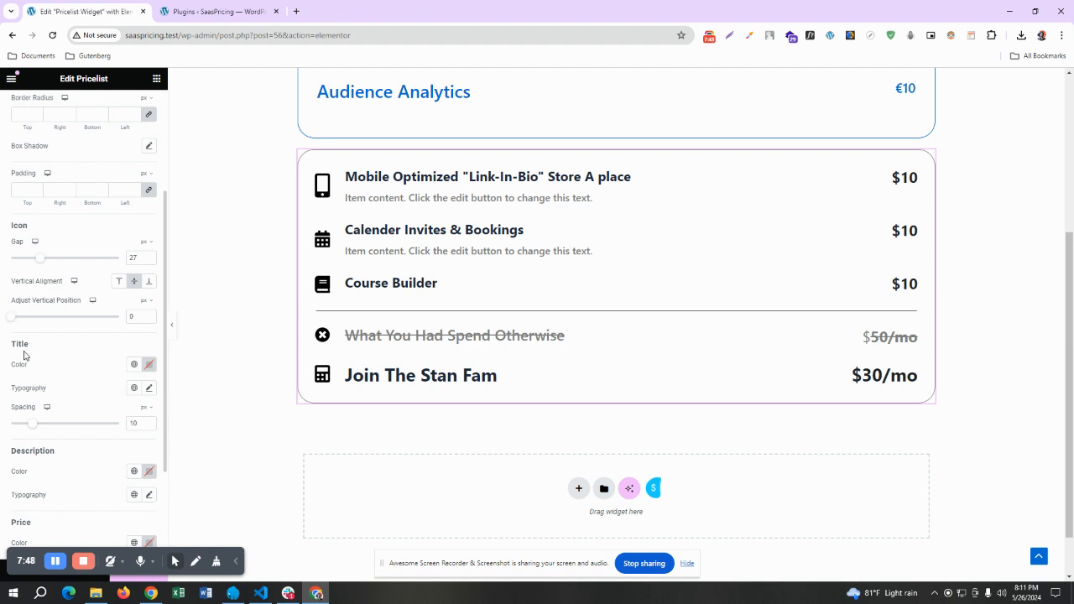
# Examine the style options for the item title, description, price, divider, discount, sale and button
pyautogui.scroll(-1, 24, 354)
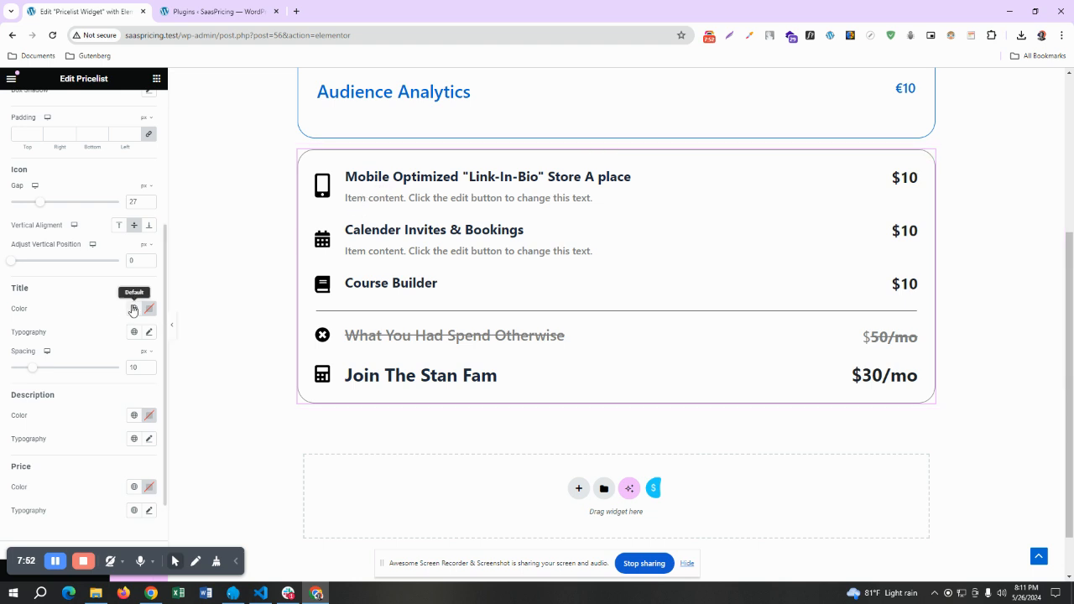
pyautogui.scroll(-1, 109, 340)
pyautogui.scroll(-1, 135, 319)
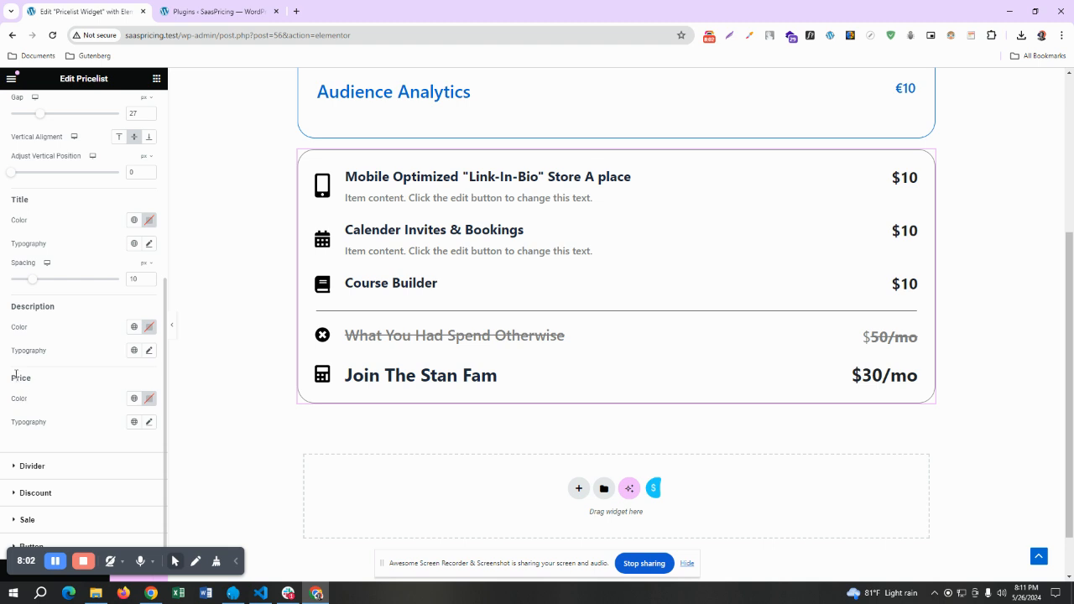
pyautogui.click(42, 467)
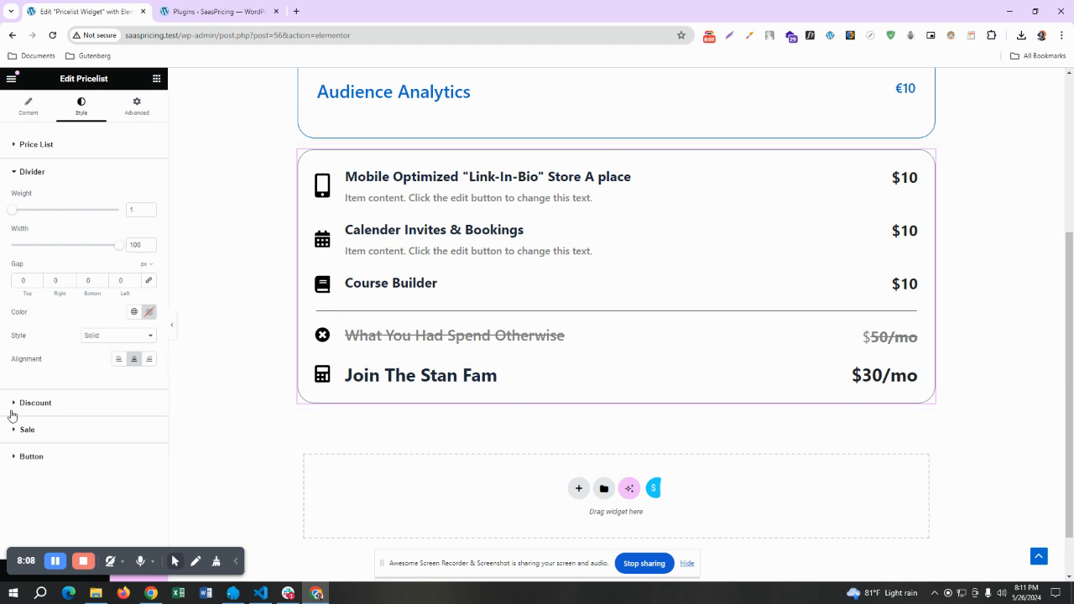
pyautogui.click(28, 409)
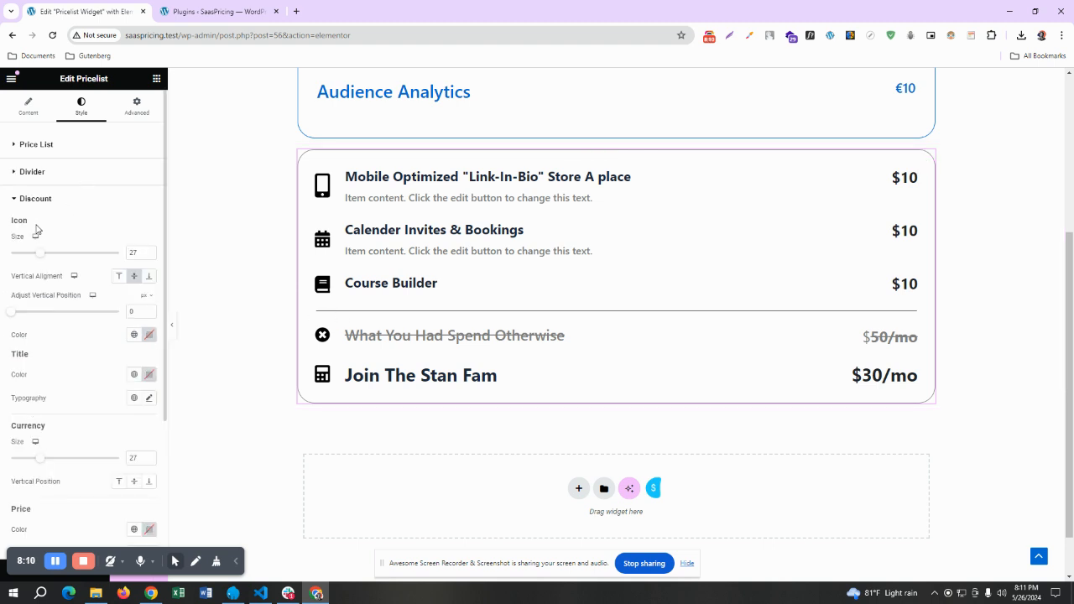
pyautogui.scroll(-1, 36, 229)
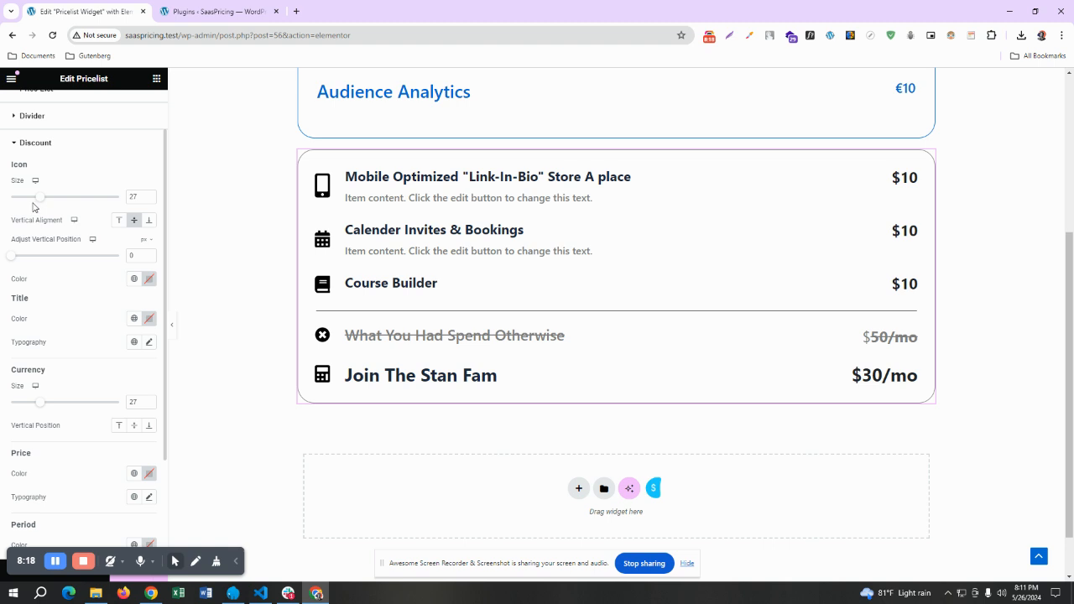
pyautogui.scroll(-3, 22, 263)
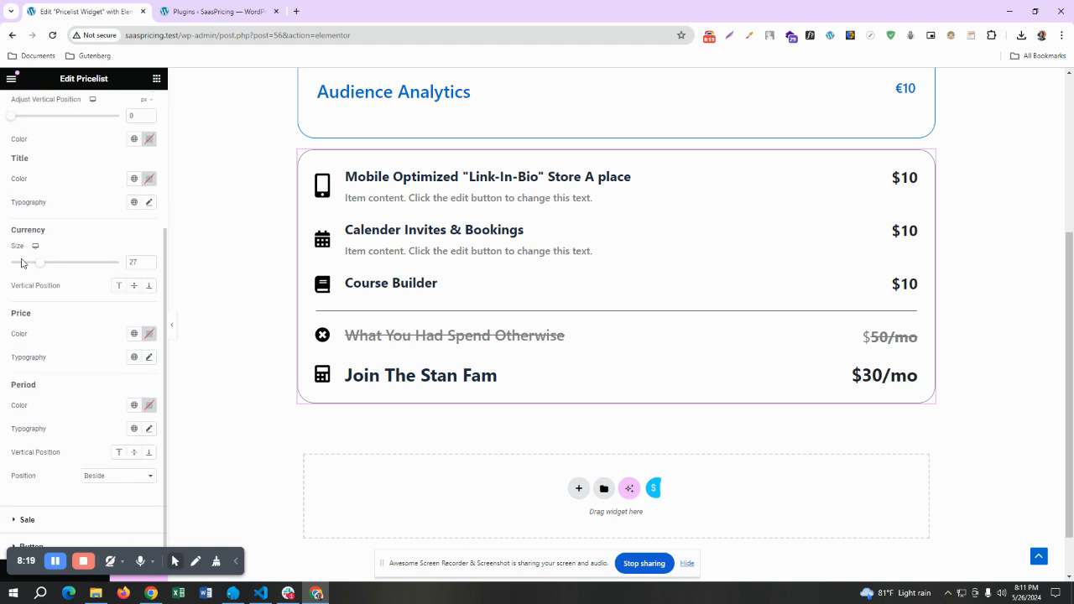
pyautogui.click(25, 519)
pyautogui.scroll(-4, 46, 335)
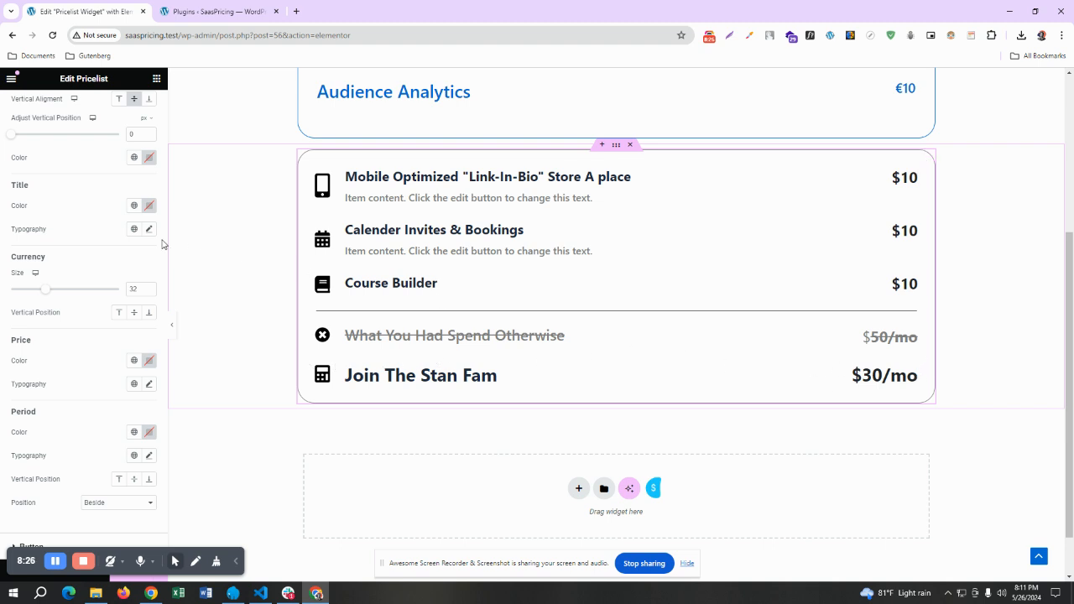
pyautogui.scroll(3, 95, 242)
pyautogui.scroll(-2, 86, 234)
pyautogui.scroll(-1, 72, 243)
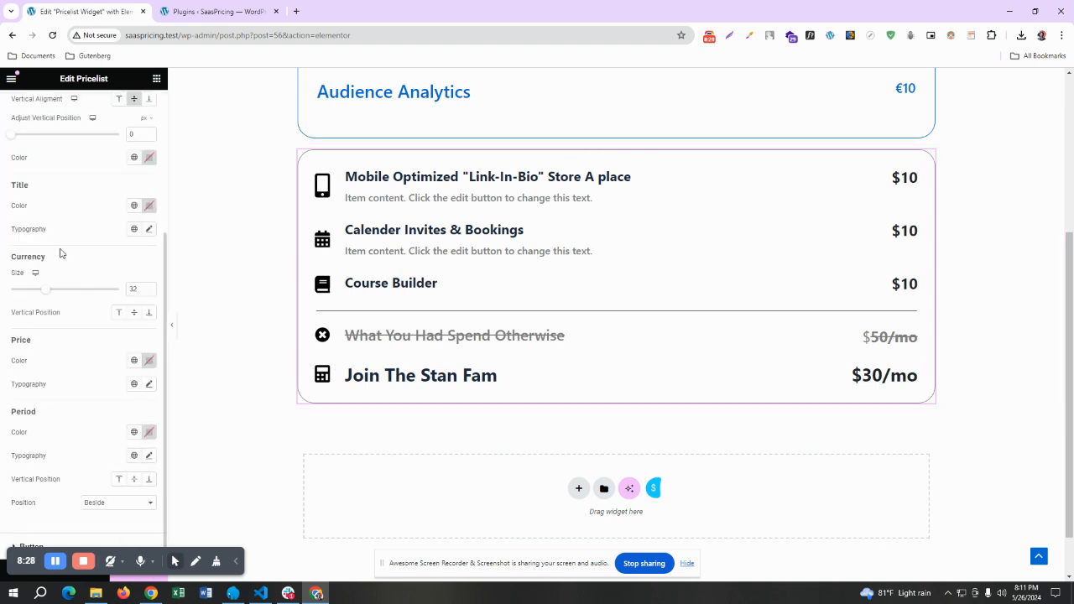
pyautogui.click(32, 543)
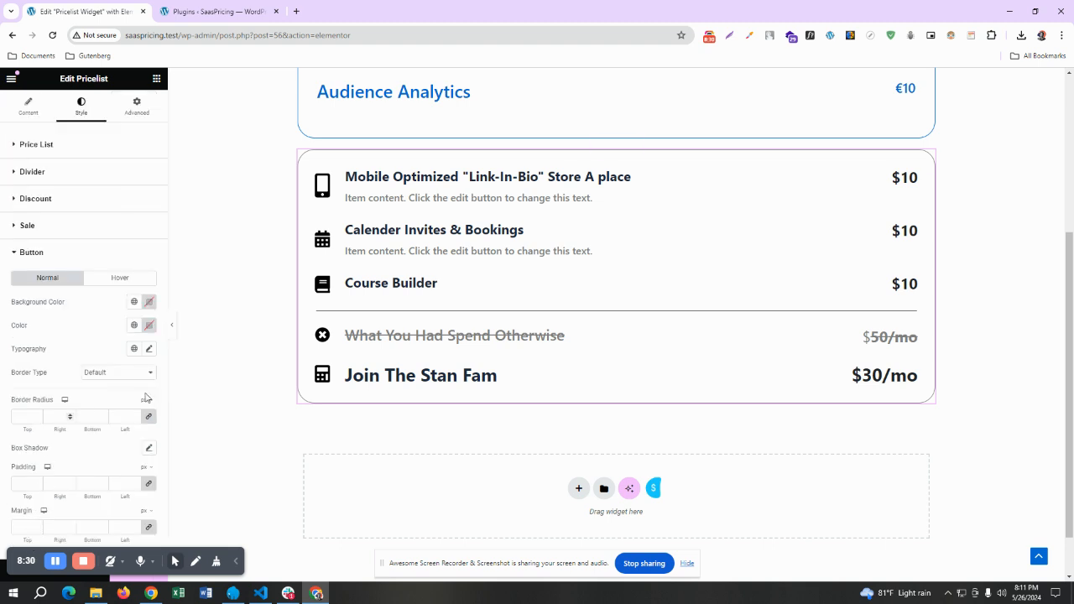
# Turn on the Get Started button below the sale row of the Pro price list
pyautogui.click(28, 107)
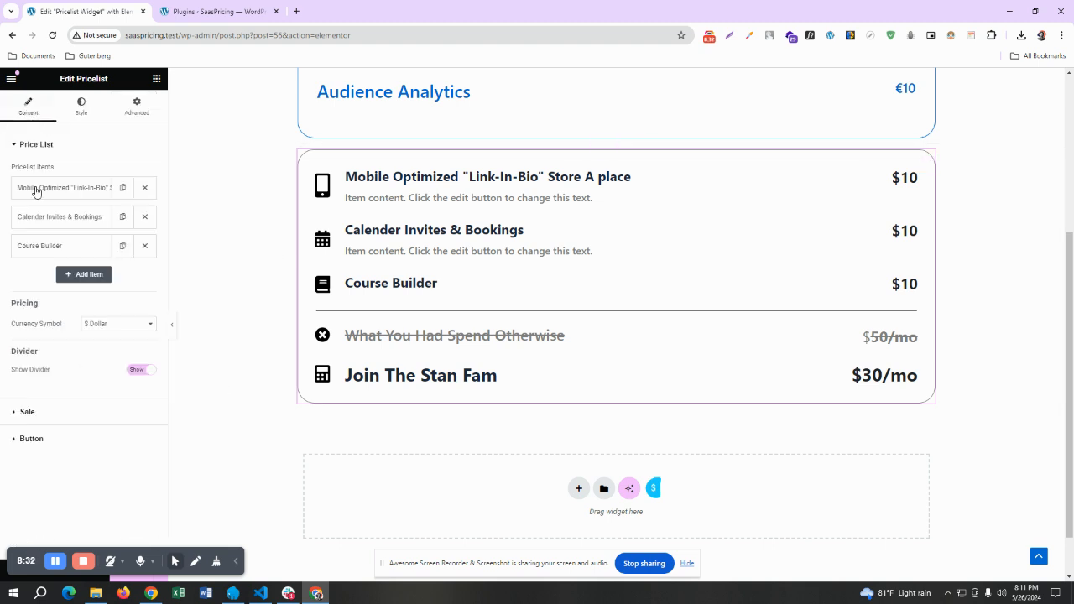
pyautogui.click(31, 438)
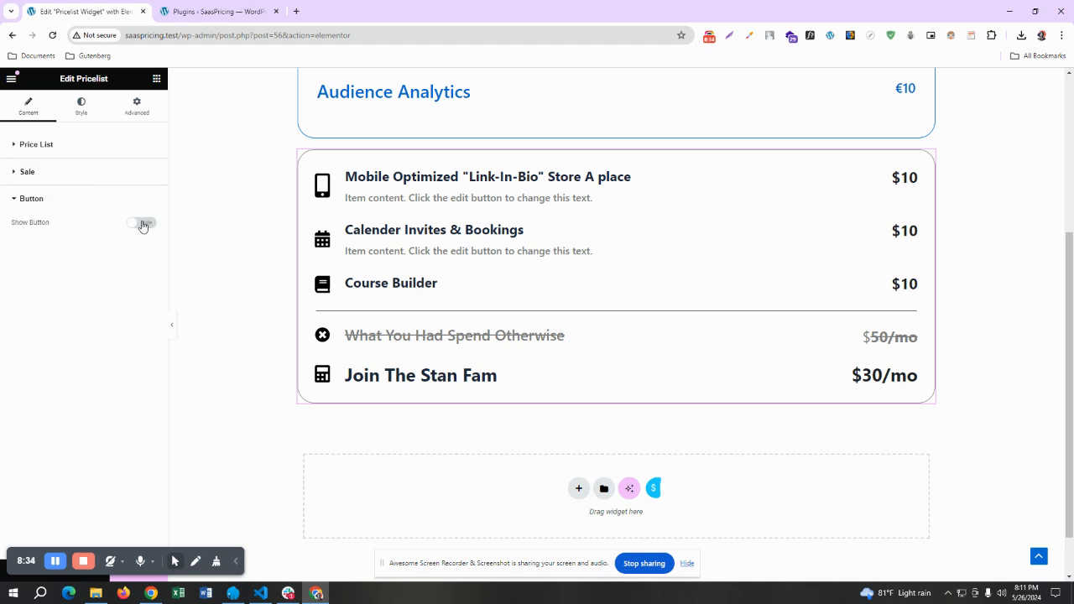
pyautogui.click(143, 224)
# Review the Pro price list button's style options, including colors, typography, border, padding and margin
pyautogui.click(84, 109)
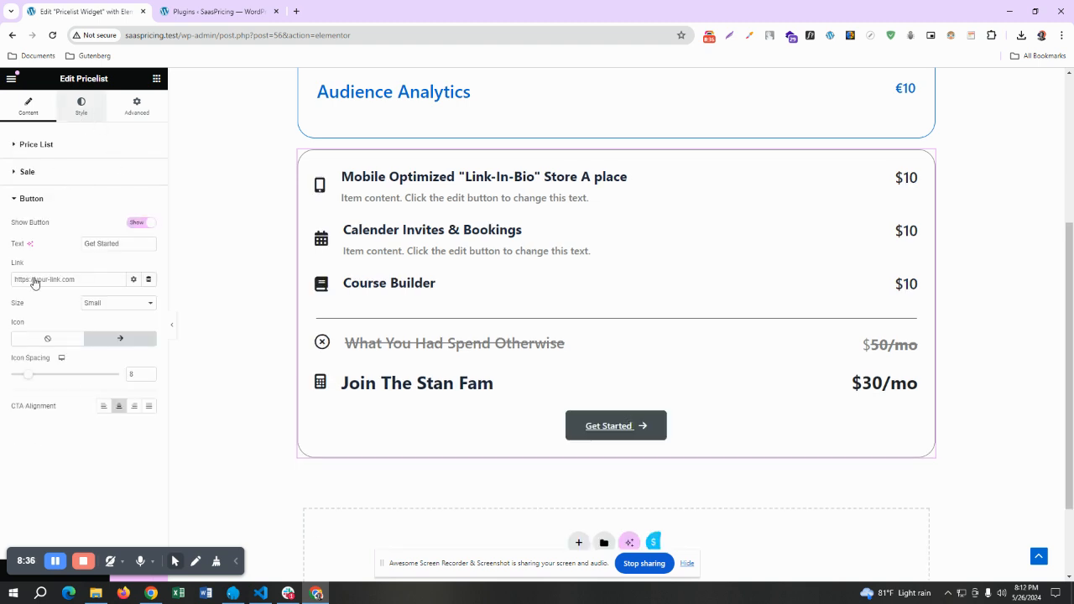
pyautogui.scroll(-5, 33, 294)
pyautogui.scroll(-1, 42, 328)
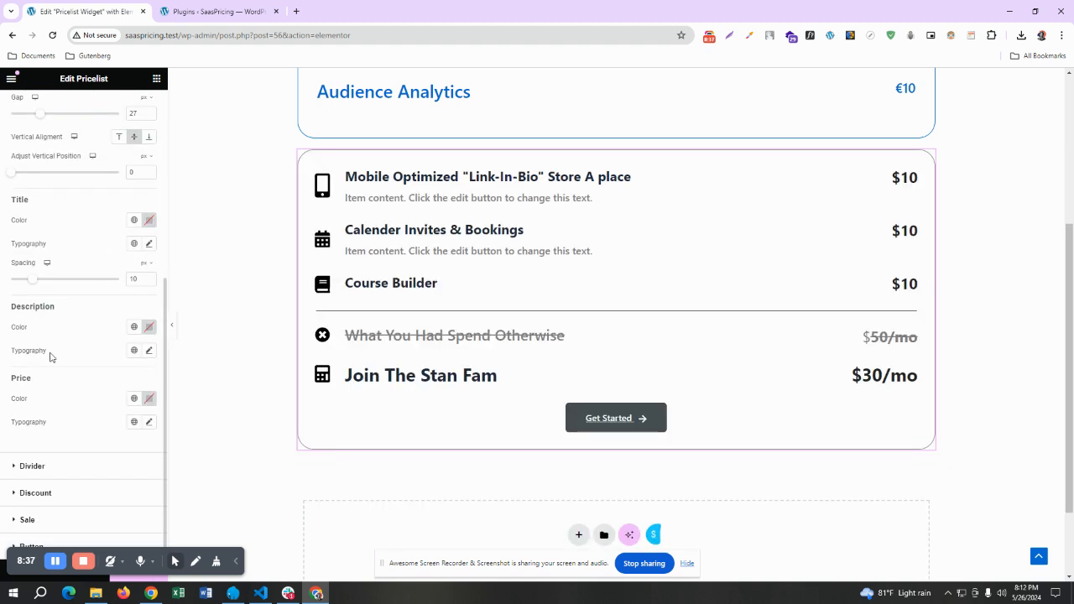
pyautogui.click(9, 547)
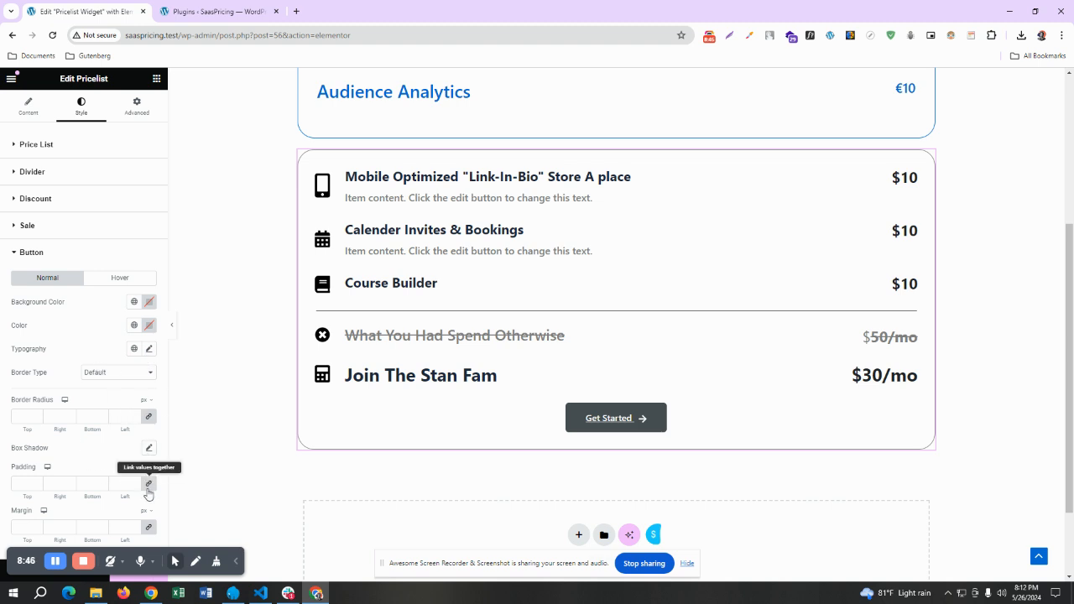
pyautogui.click(13, 251)
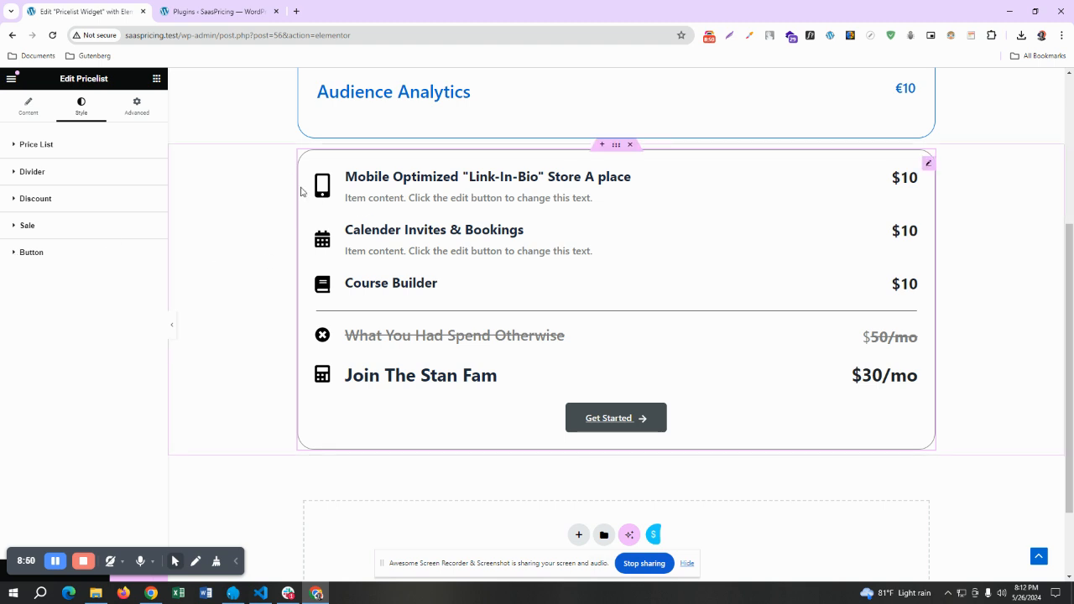
# Delete the Pro price list widget and insert the black pizza price list design from the SaasPricing library's Pricelist Widget category
pyautogui.rightClick(927, 164)
pyautogui.click(960, 415)
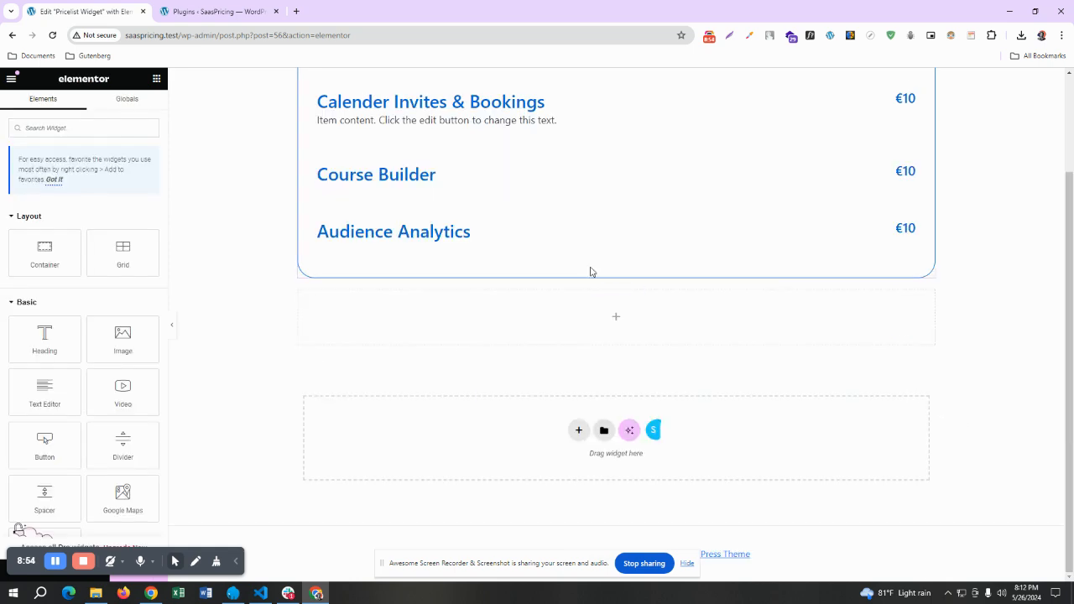
pyautogui.click(653, 433)
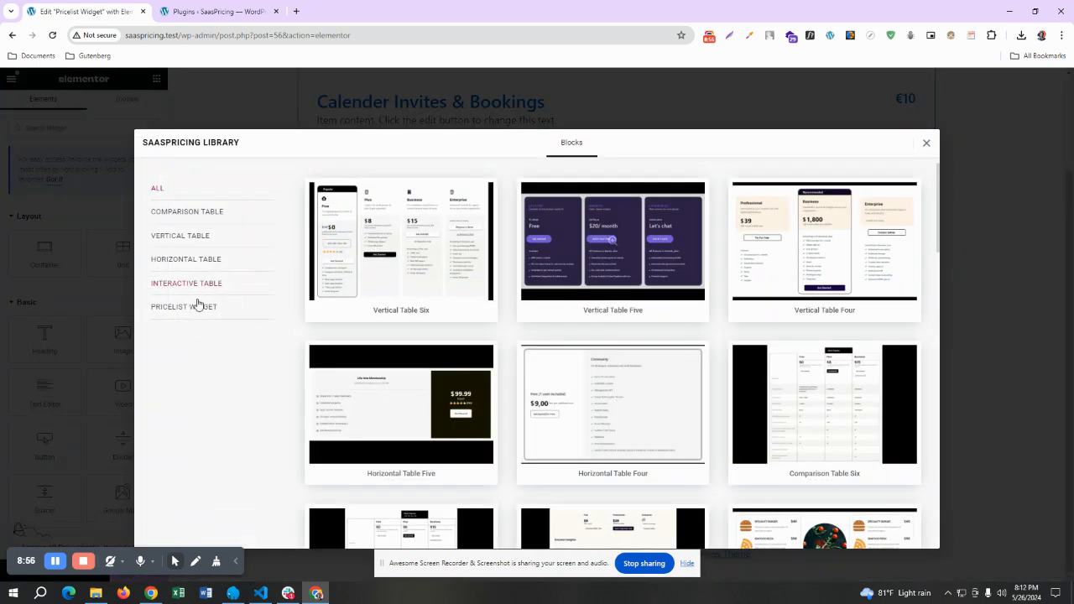
pyautogui.click(194, 315)
pyautogui.moveTo(398, 298)
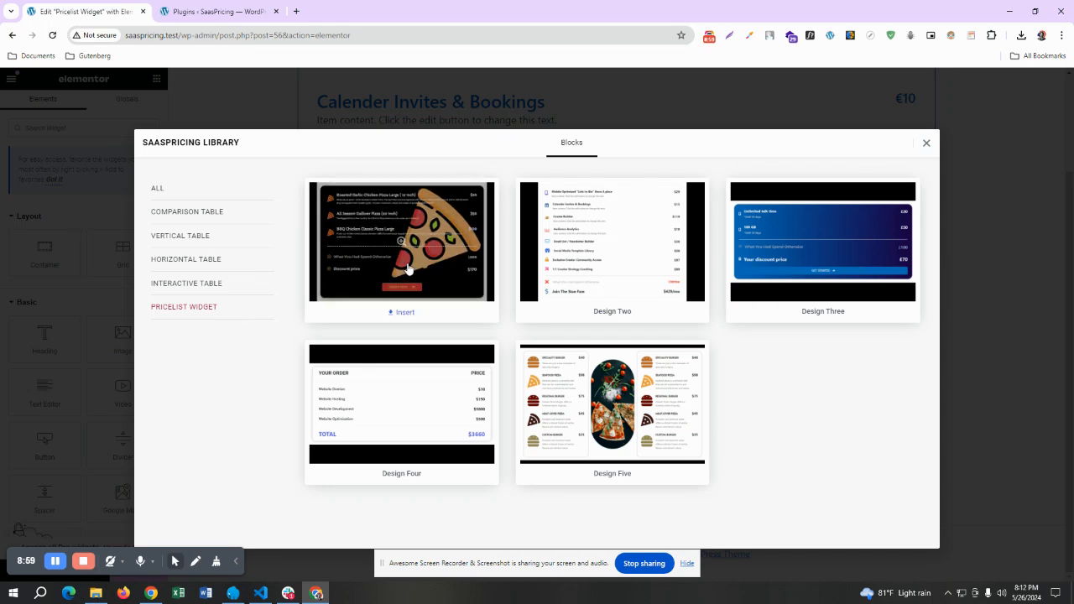
pyautogui.click(396, 313)
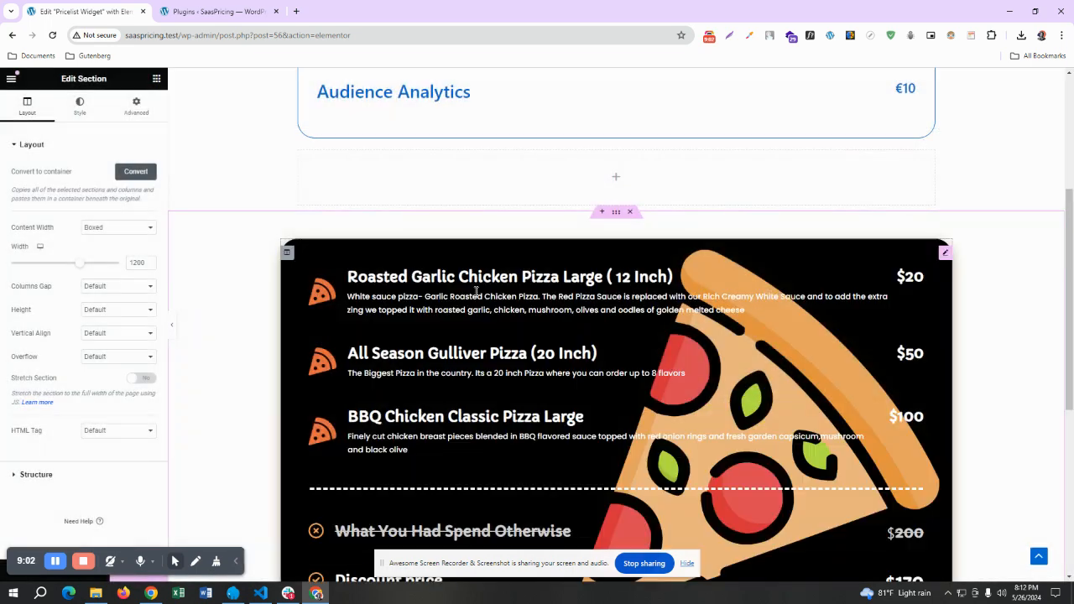
# Look over the inserted pizza price list and open its first item, Roasted Garlic Chicken Pizza Large, for editing
pyautogui.scroll(-3, 475, 290)
pyautogui.scroll(2, 482, 291)
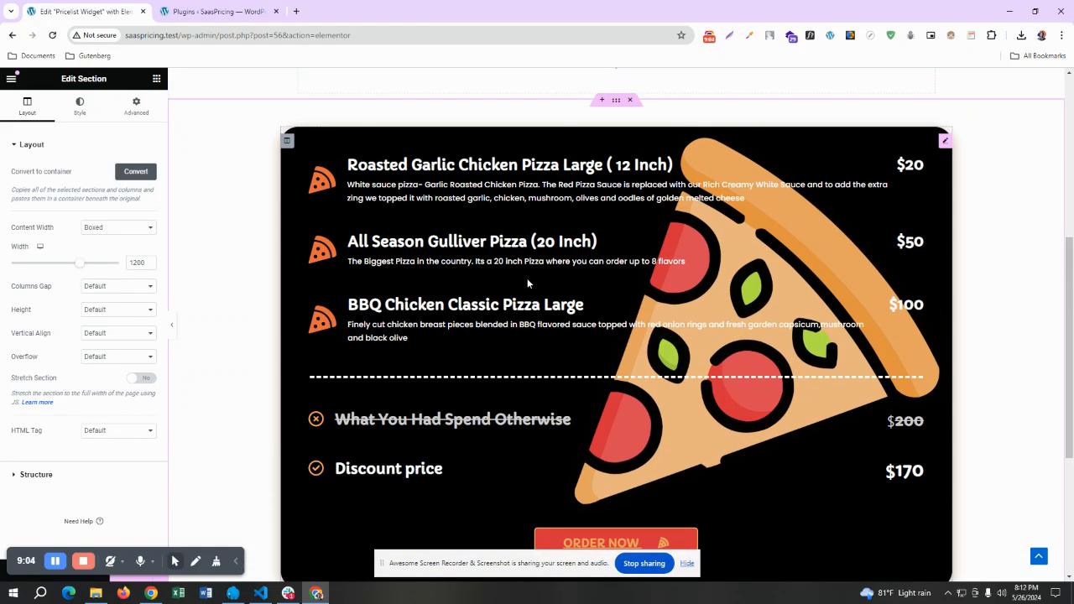
pyautogui.scroll(-1, 600, 247)
pyautogui.scroll(2, 613, 252)
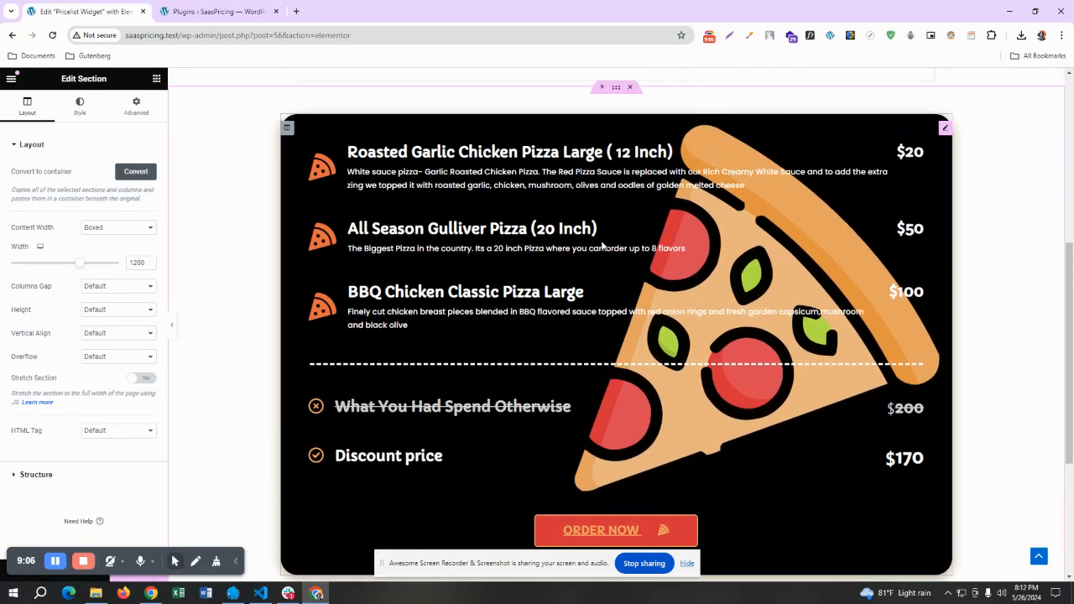
pyautogui.scroll(-1, 619, 256)
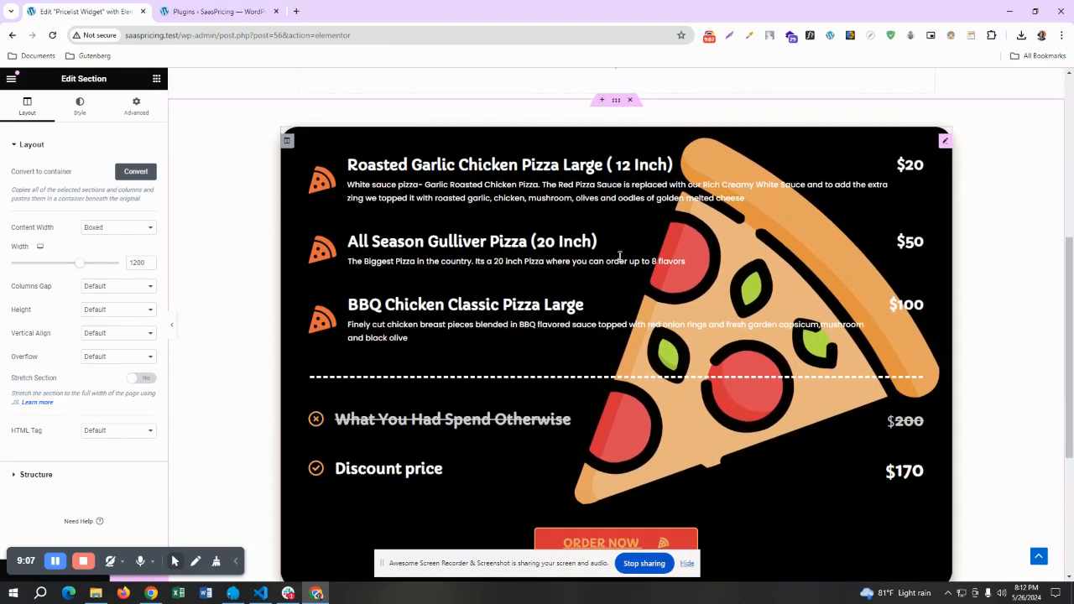
pyautogui.click(945, 141)
pyautogui.click(69, 188)
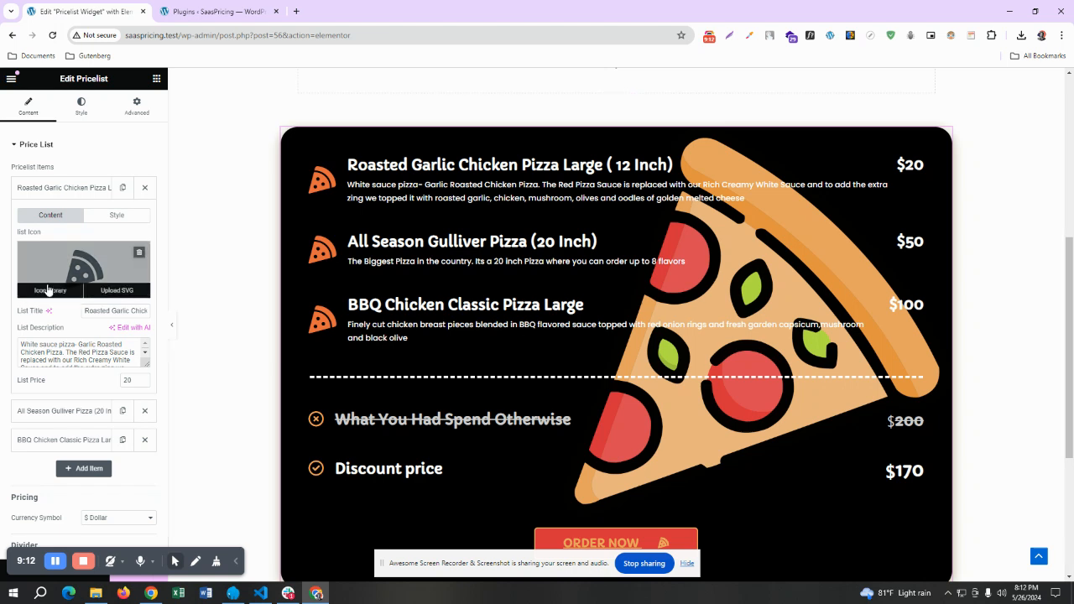
# Examine the pizza price list's items, sale rows and order button alongside the first item's icon, title, description and price settings
pyautogui.scroll(-1, 351, 307)
pyautogui.scroll(-1, 351, 307)
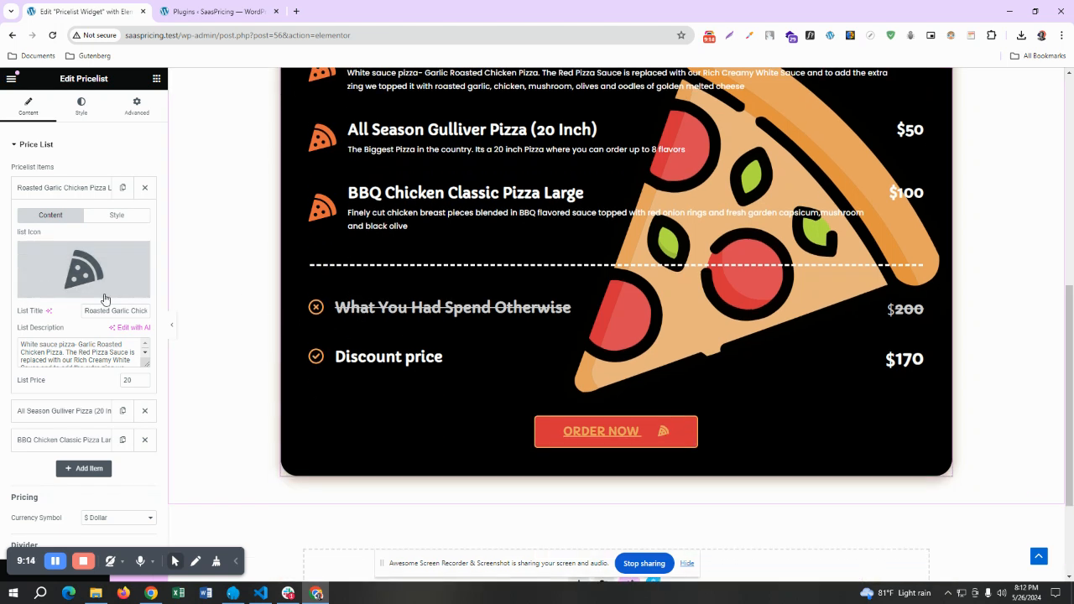
pyautogui.moveTo(113, 296)
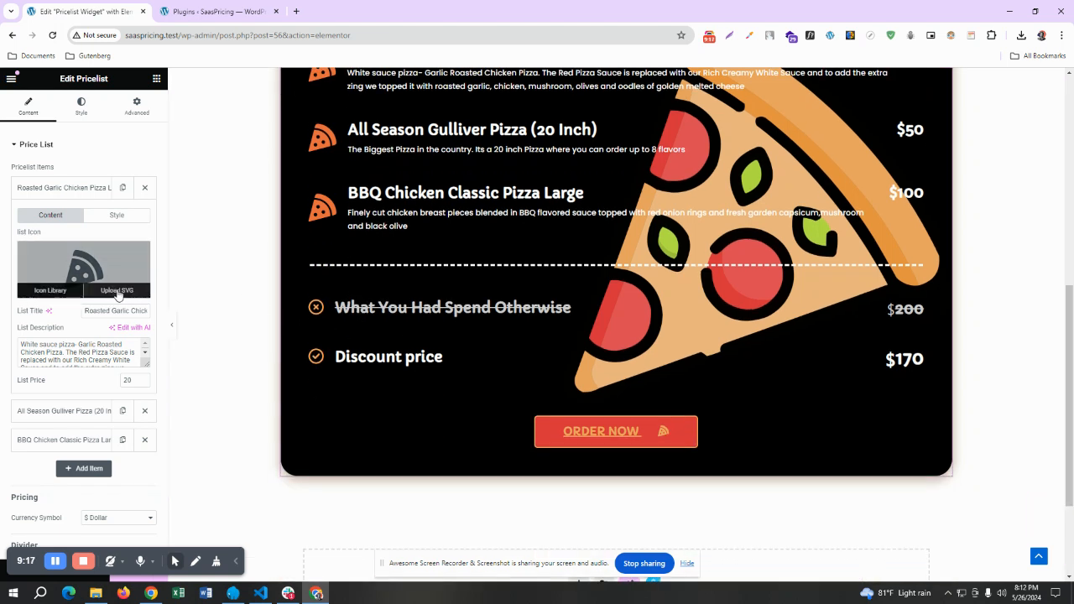
pyautogui.scroll(1, 333, 254)
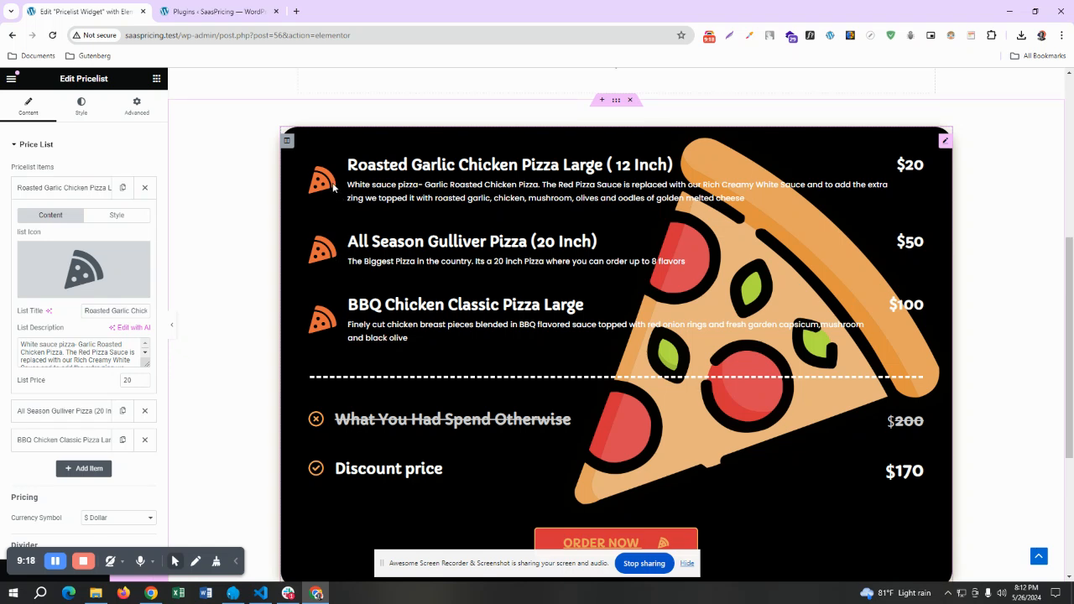
pyautogui.moveTo(44, 295)
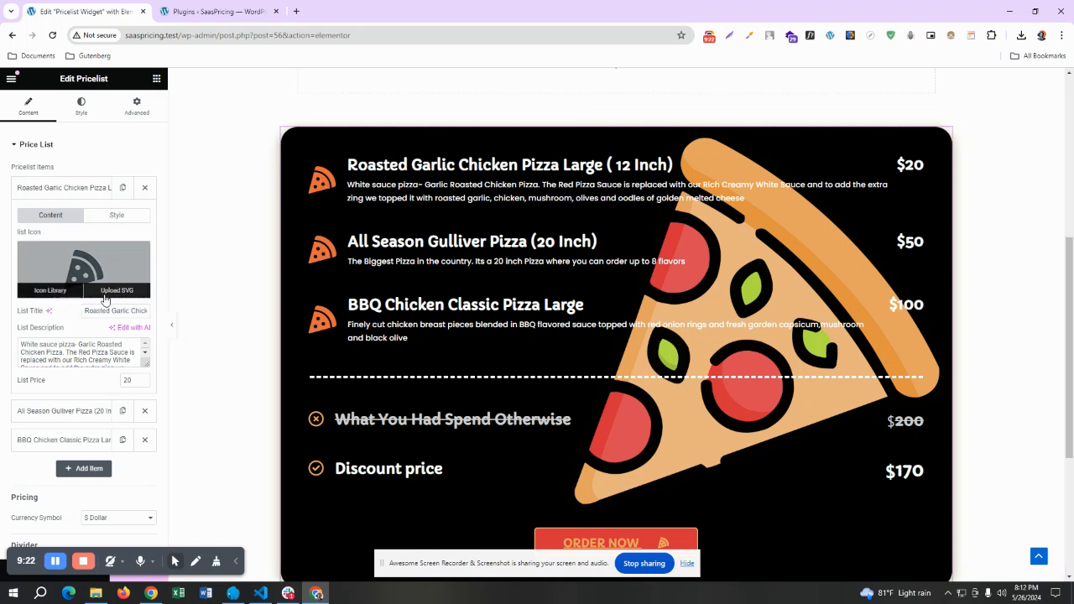
pyautogui.scroll(-2, 501, 304)
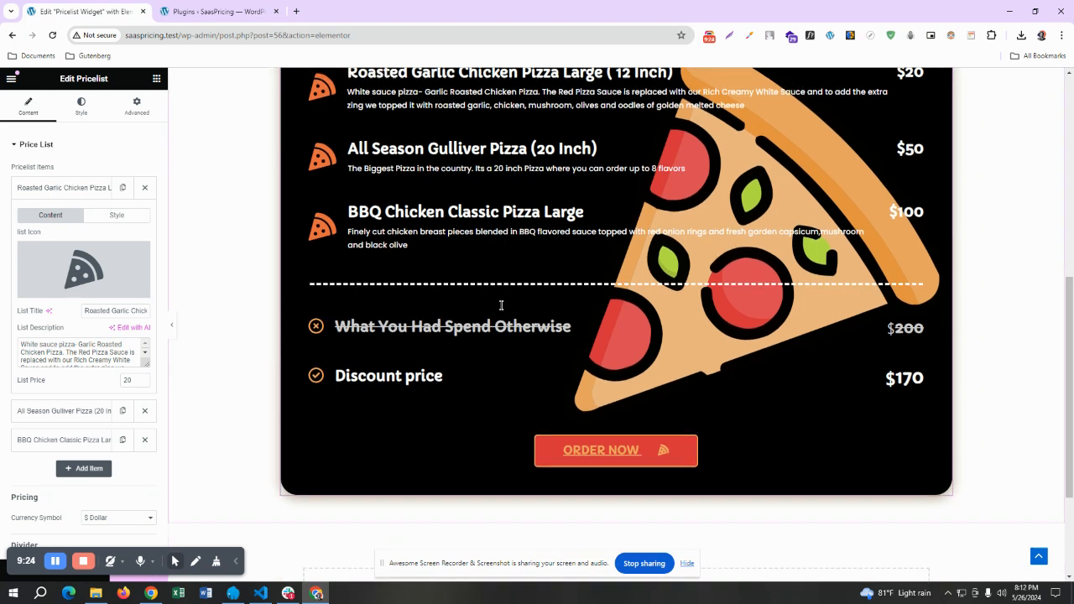
pyautogui.scroll(2, 582, 356)
pyautogui.scroll(3, 582, 357)
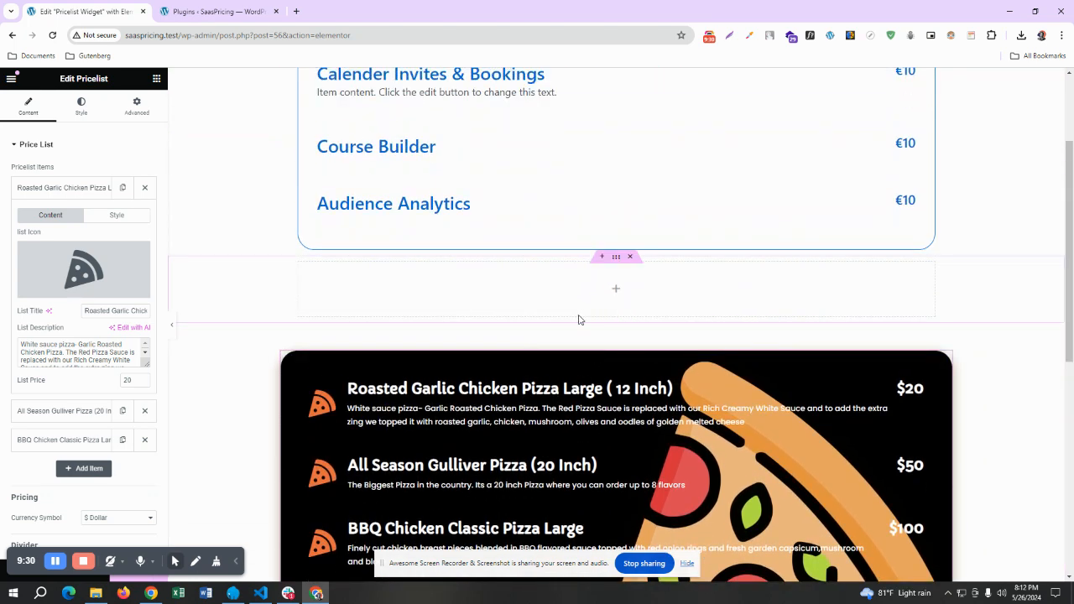
pyautogui.scroll(-3, 578, 320)
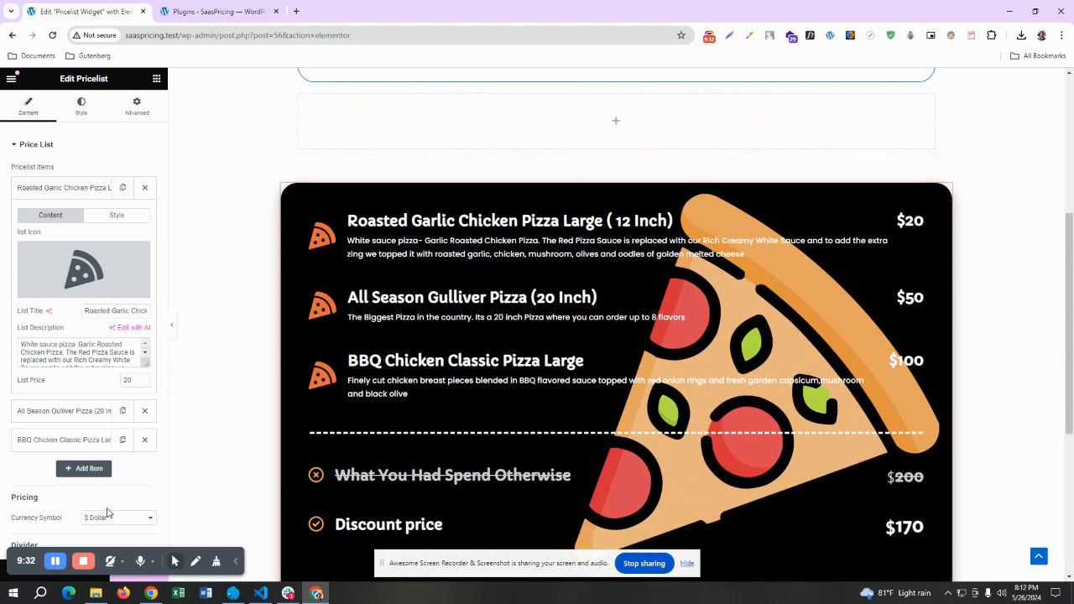